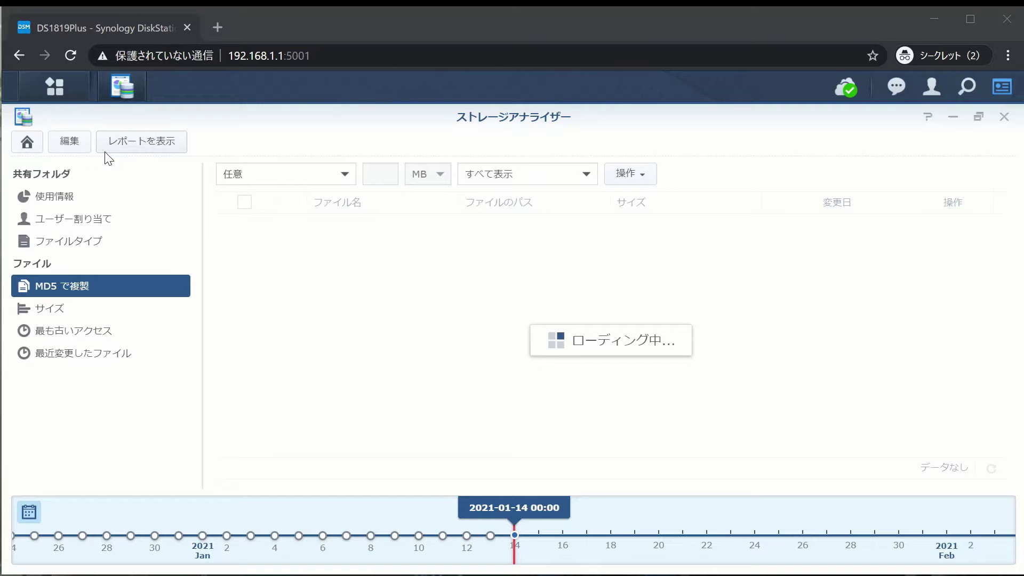
Close and reopen ストレージアナライザー, then maximize its window
click(70, 100)
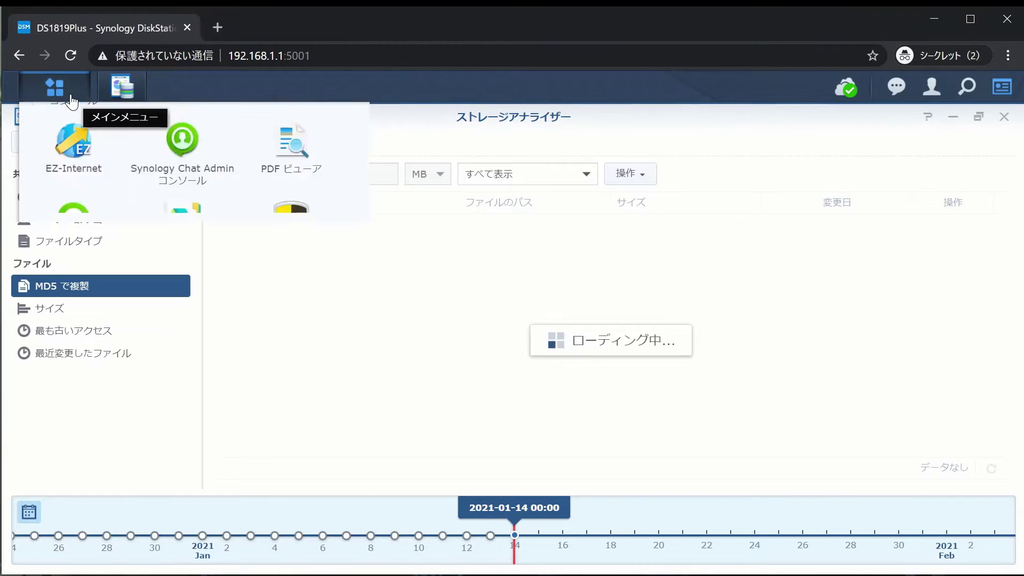
click(120, 93)
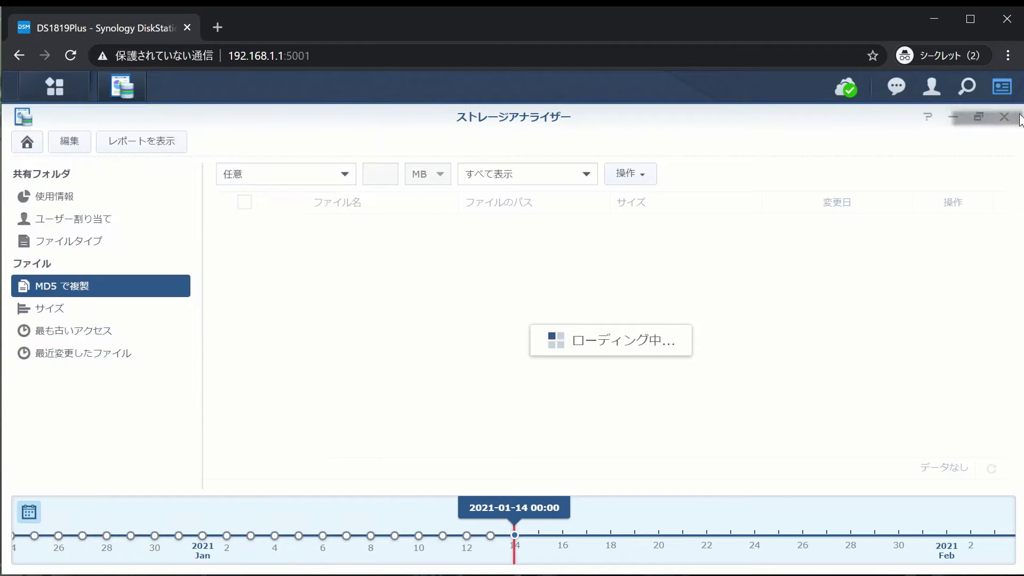
click(1003, 117)
click(80, 88)
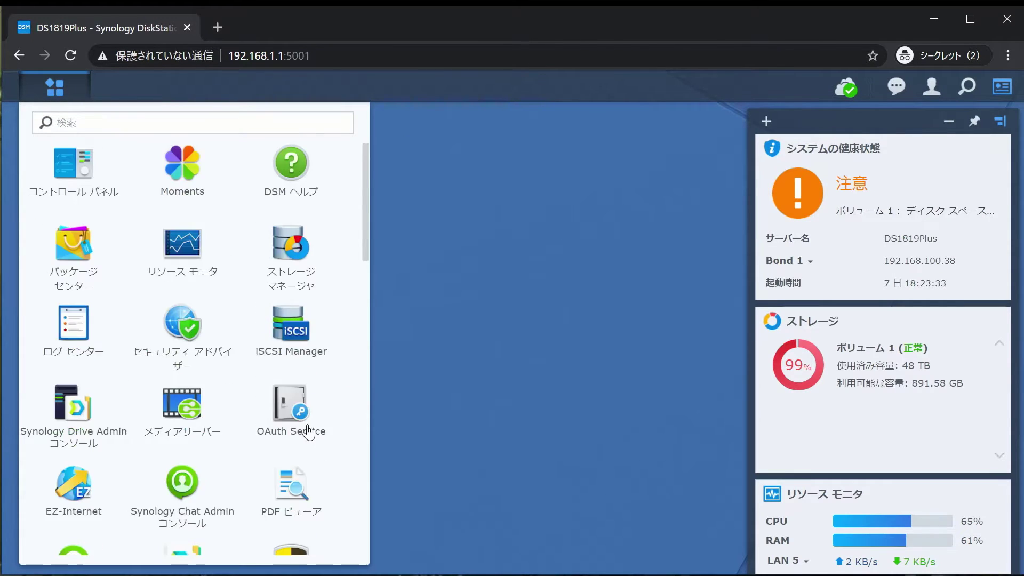
scroll(285, 386, down, 2)
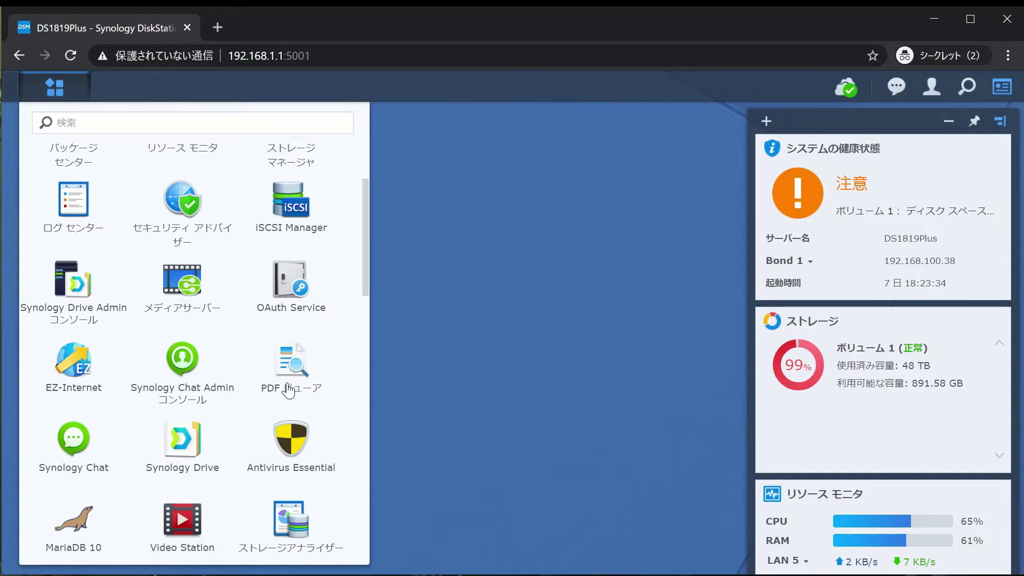
click(312, 528)
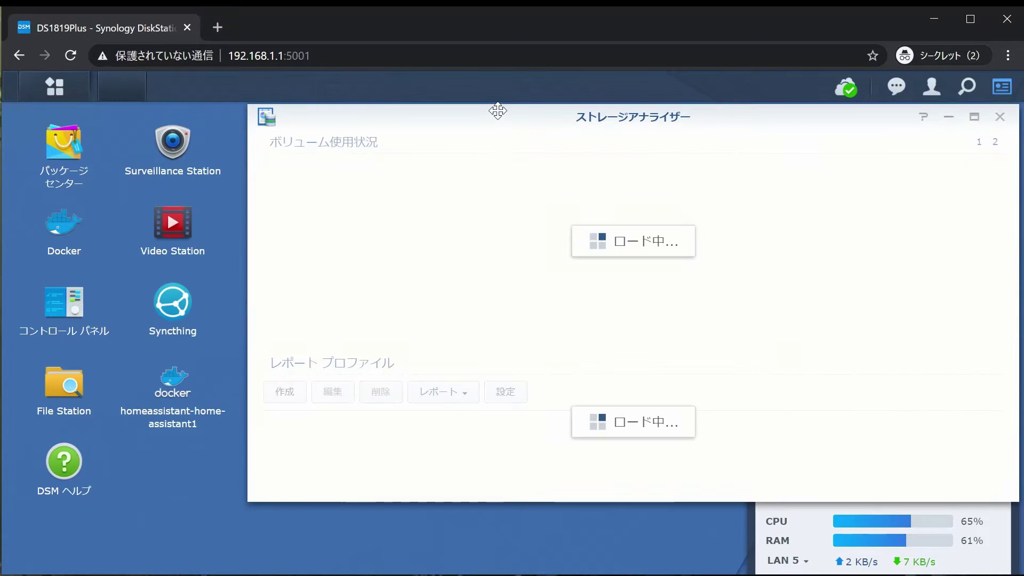
double_click(498, 110)
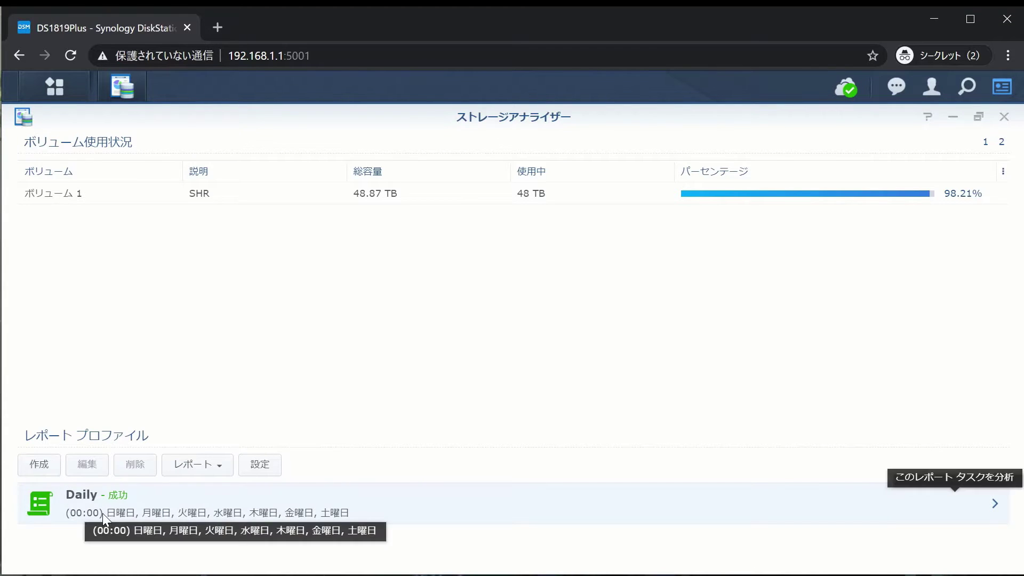
Open the Daily report and display its list of duplicate files by MD5
click(286, 515)
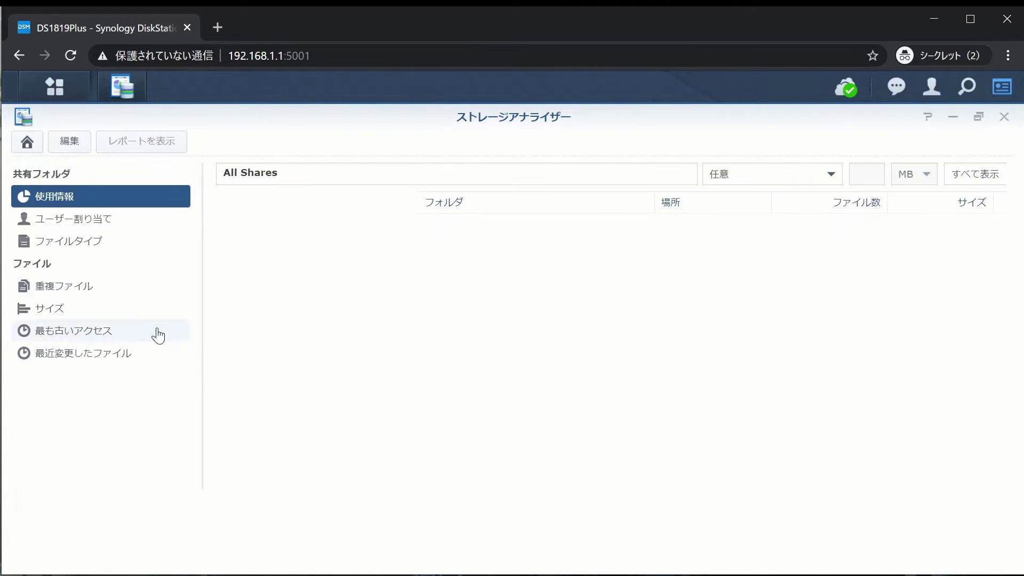
click(132, 224)
click(130, 244)
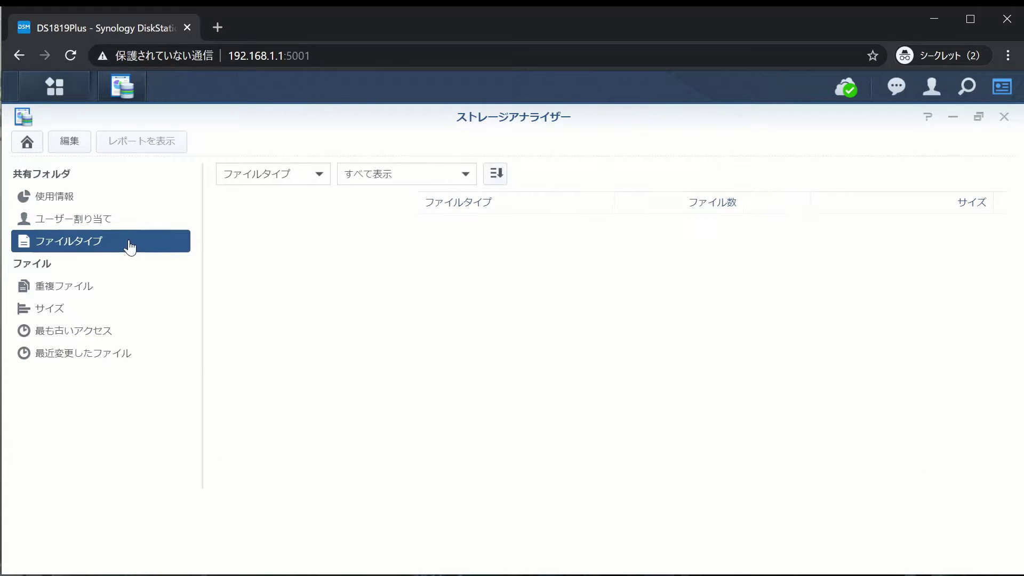
click(128, 293)
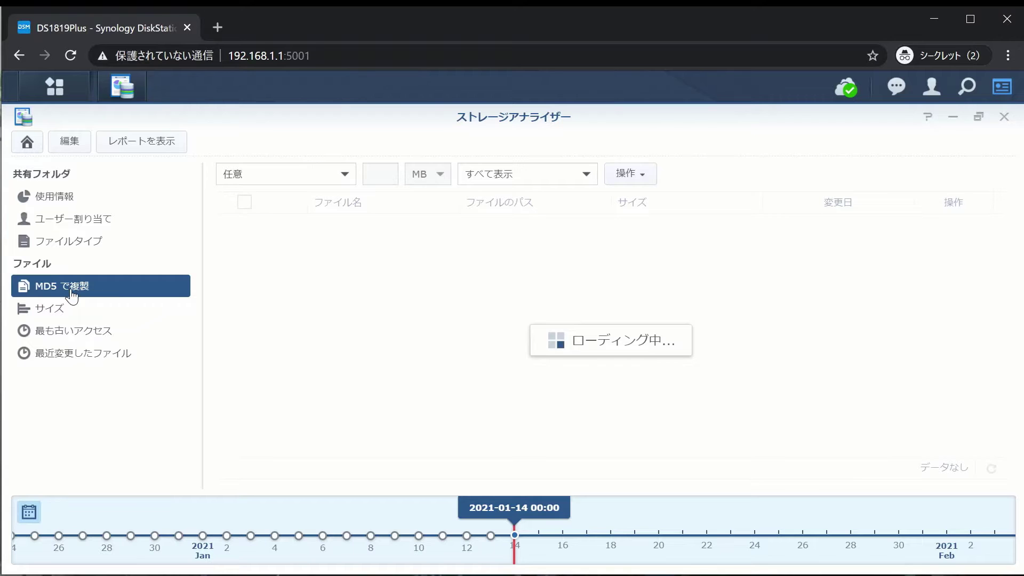
click(613, 173)
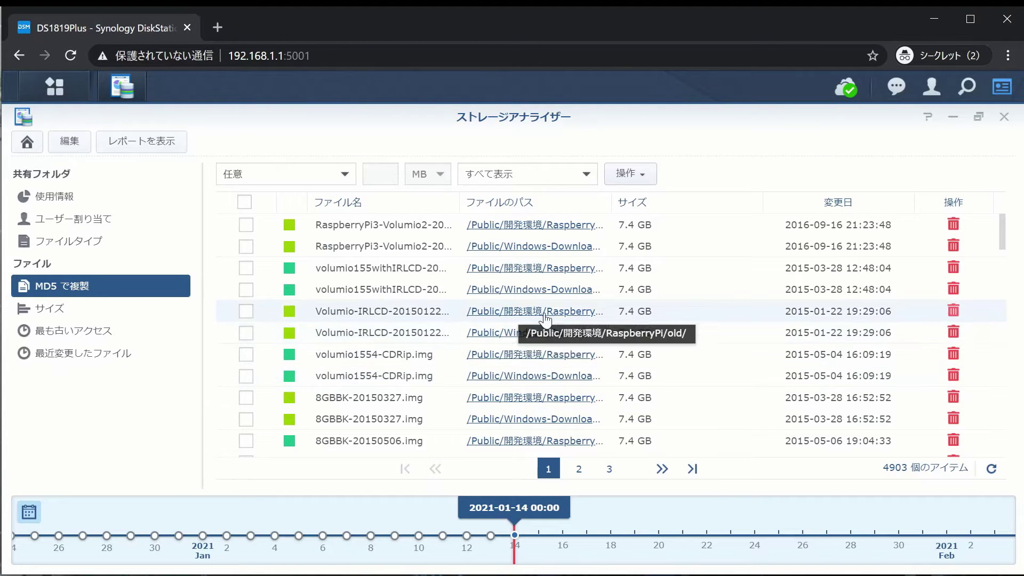
Widen the file name and file path columns of the duplicate list and narrow the size column
scroll(559, 266, down, 1)
scroll(598, 219, up, 1)
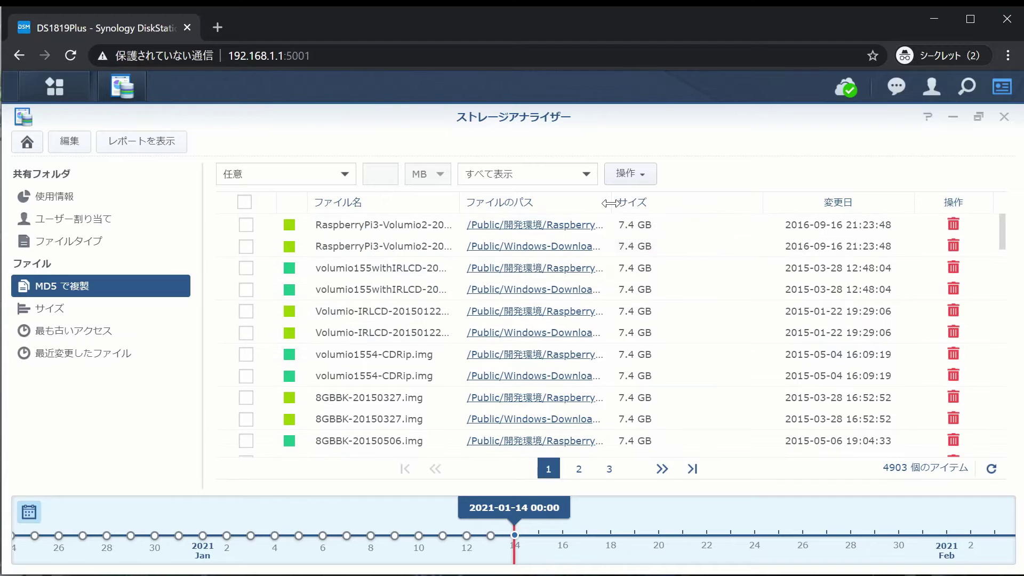
drag(610, 204, 690, 202)
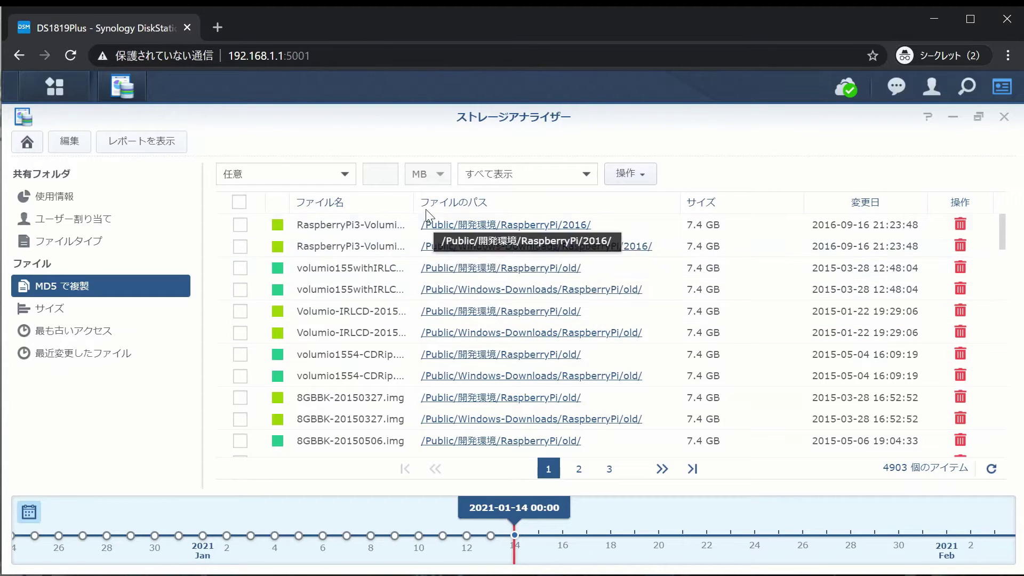
drag(413, 205, 490, 208)
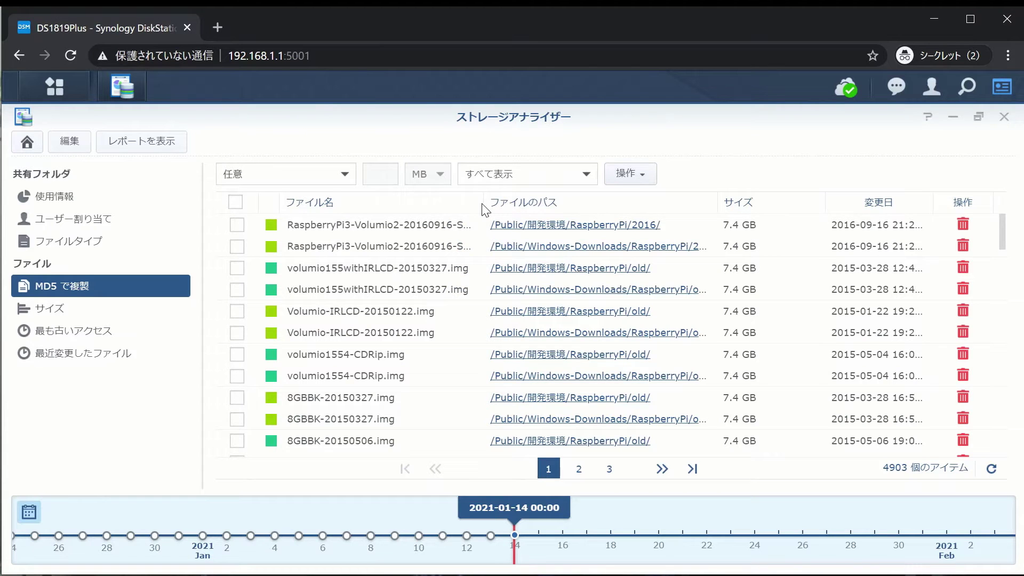
drag(481, 203, 499, 205)
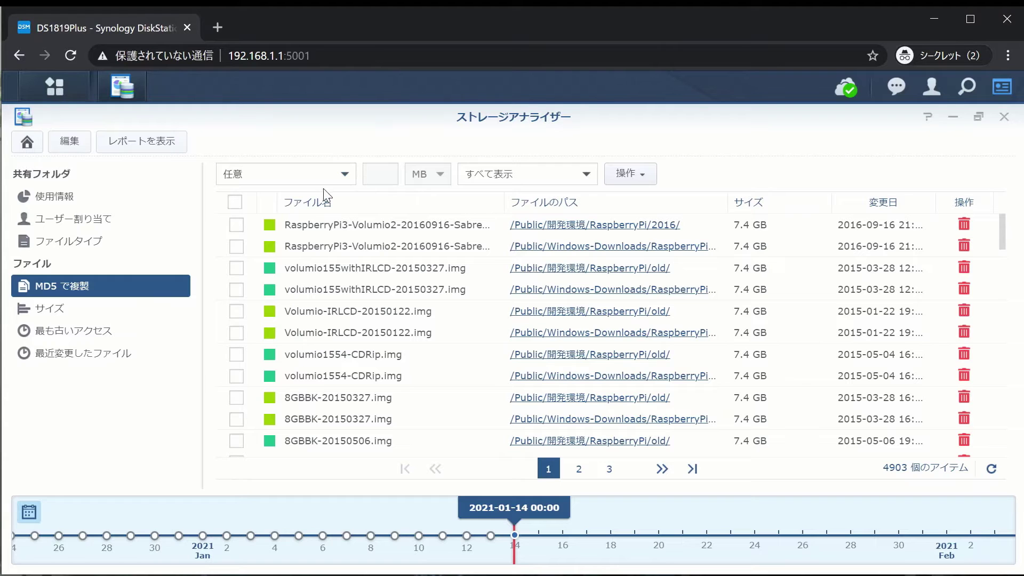
drag(830, 199, 805, 200)
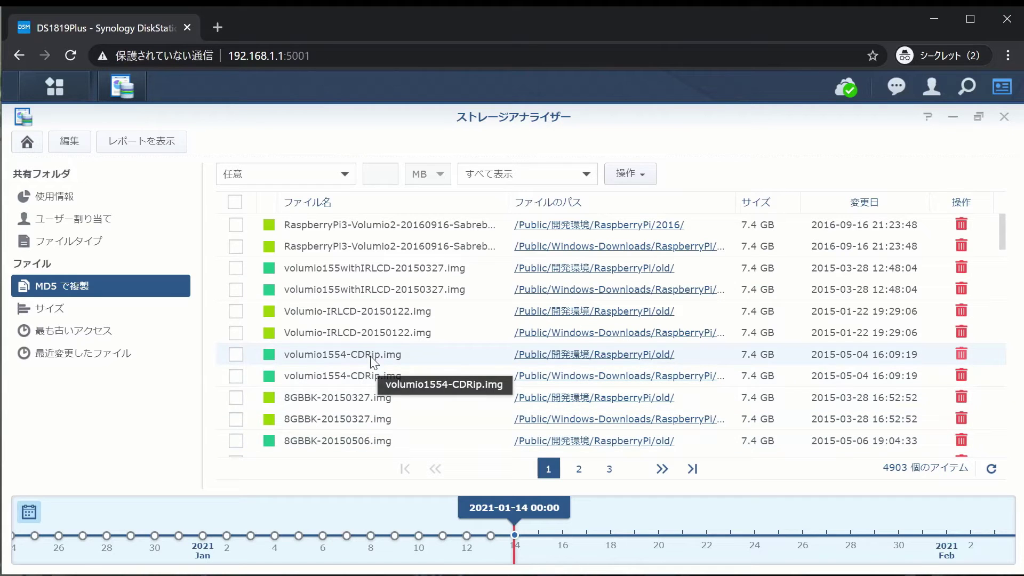
drag(507, 203, 550, 209)
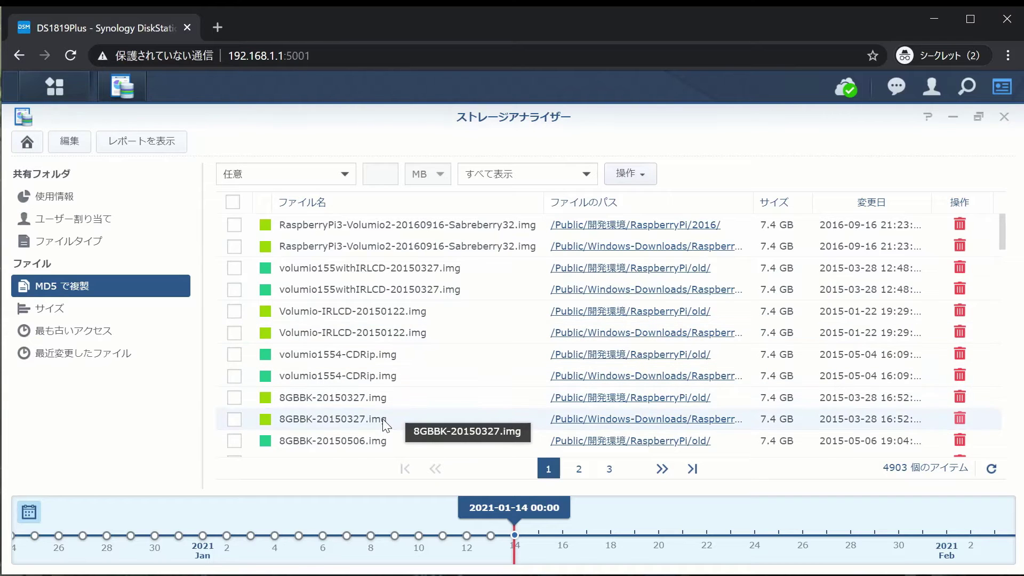
Examine the duplicate file pairs in the list, comparing their names and the folders holding each copy
scroll(382, 418, down, 1)
scroll(384, 414, down, 1)
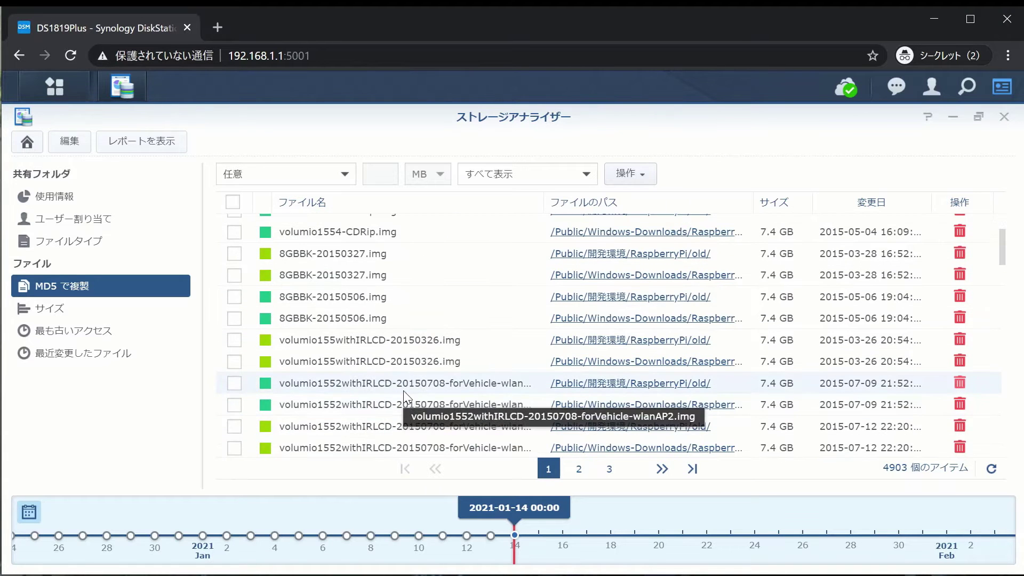
scroll(405, 395, up, 1)
scroll(441, 371, down, 2)
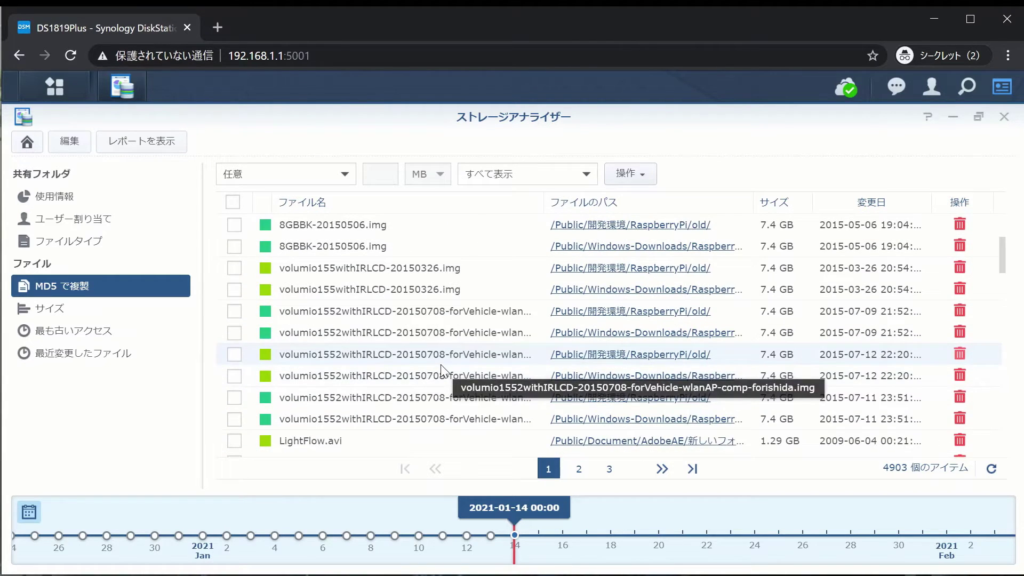
scroll(440, 368, up, 2)
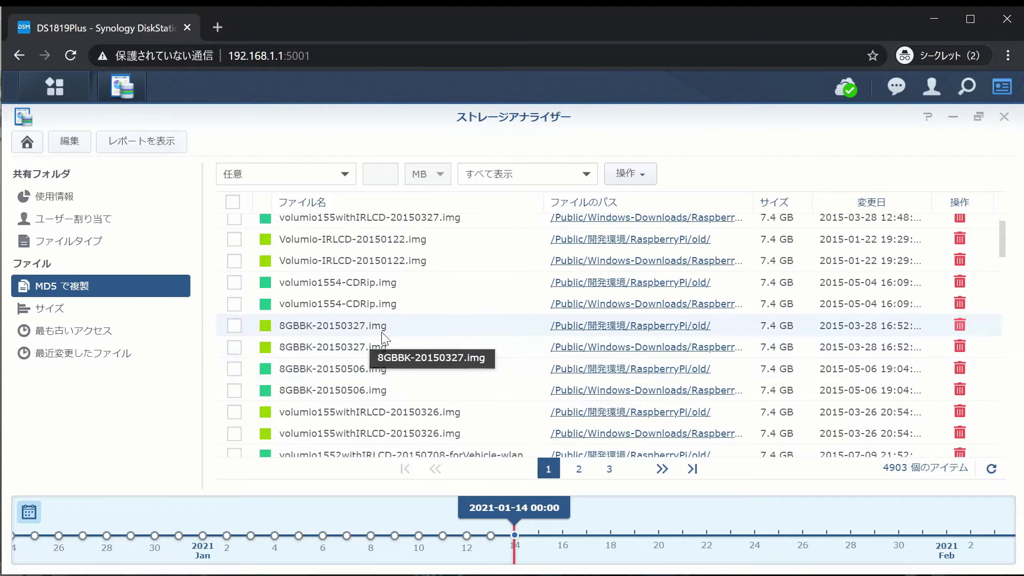
scroll(430, 376, up, 1)
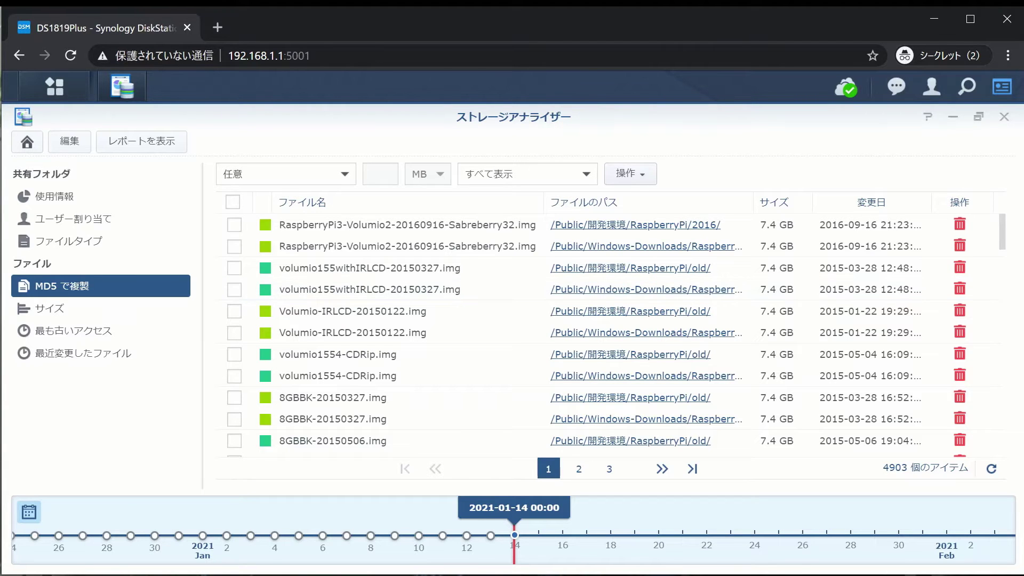
Switch to AikoWin and enable subdirectory search for both the comparison source and the comparison target
drag(219, 130, 302, 131)
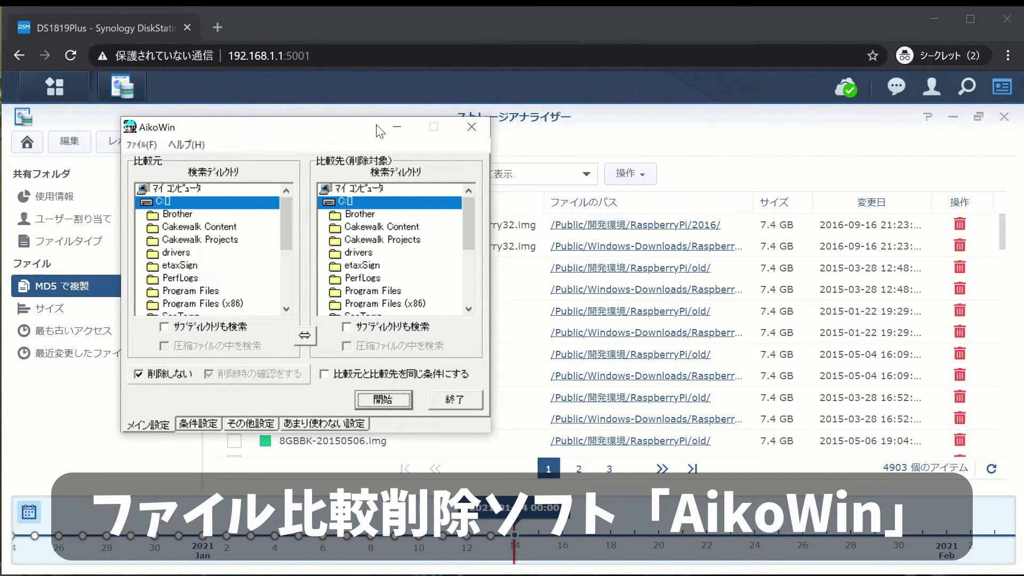
drag(357, 137, 234, 416)
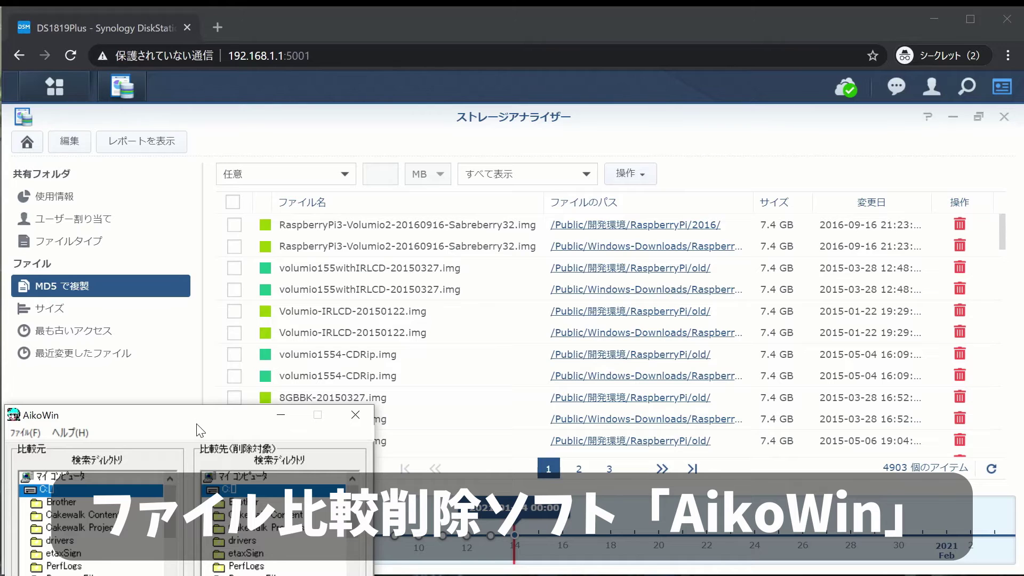
drag(202, 425, 376, 189)
drag(376, 189, 340, 130)
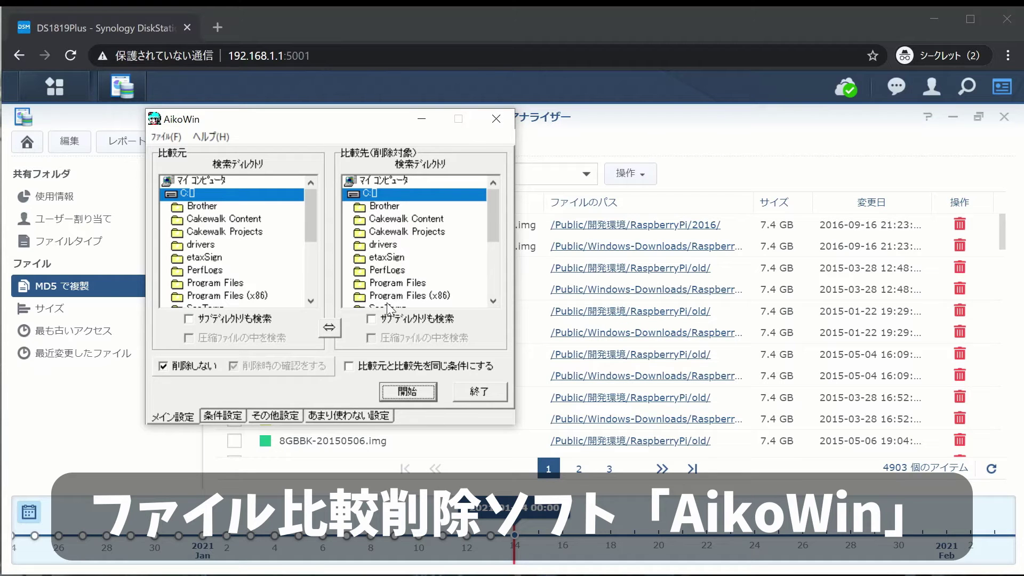
click(392, 321)
click(263, 319)
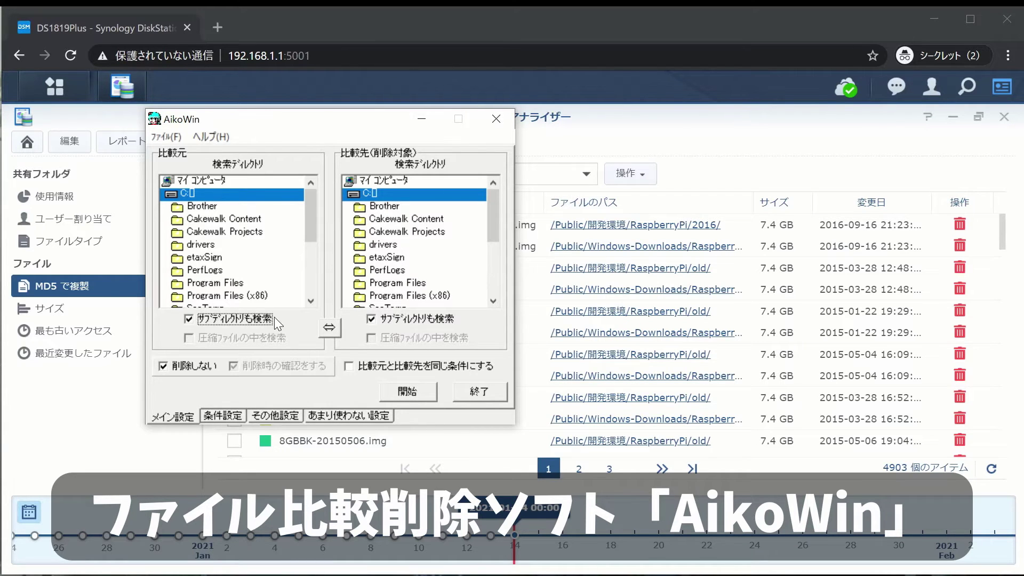
Review the condition settings for file masks, file size and same-name comparison, and return to the main settings
click(216, 415)
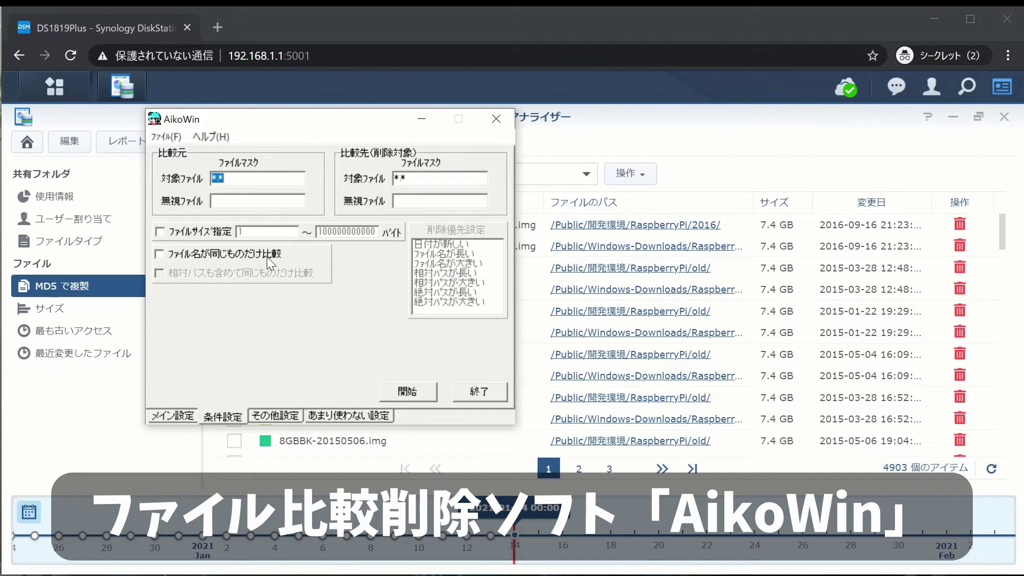
mouse_move(266, 257)
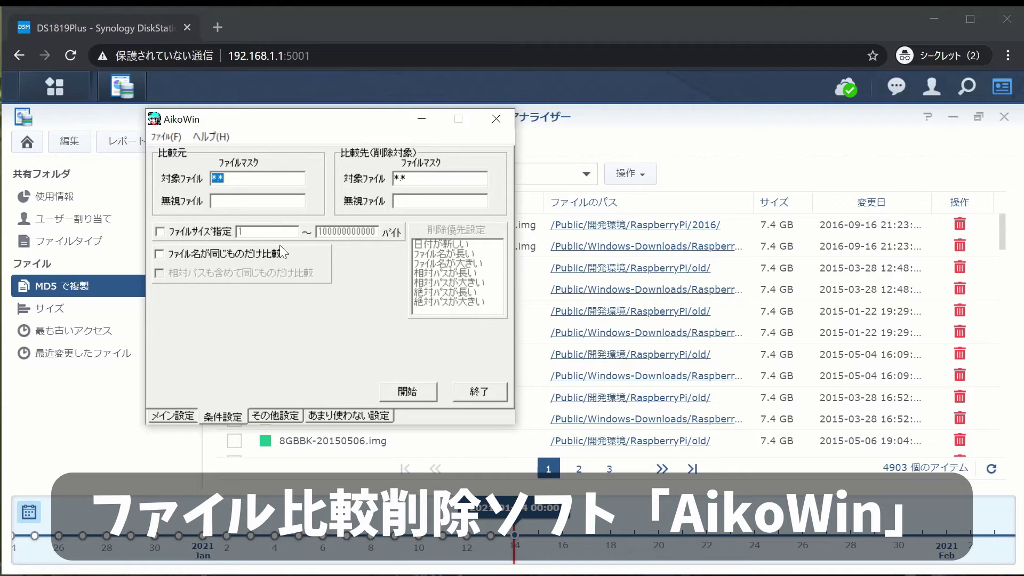
click(191, 413)
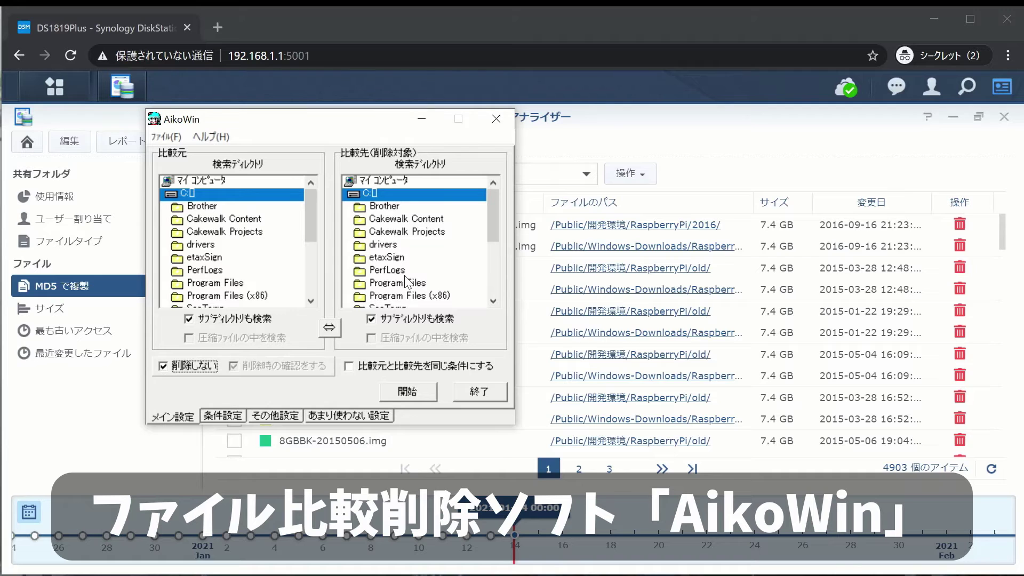
Review the rarely used settings, checking the choices for maximum log lines and for the same-file and different-file list limits
drag(285, 128, 291, 96)
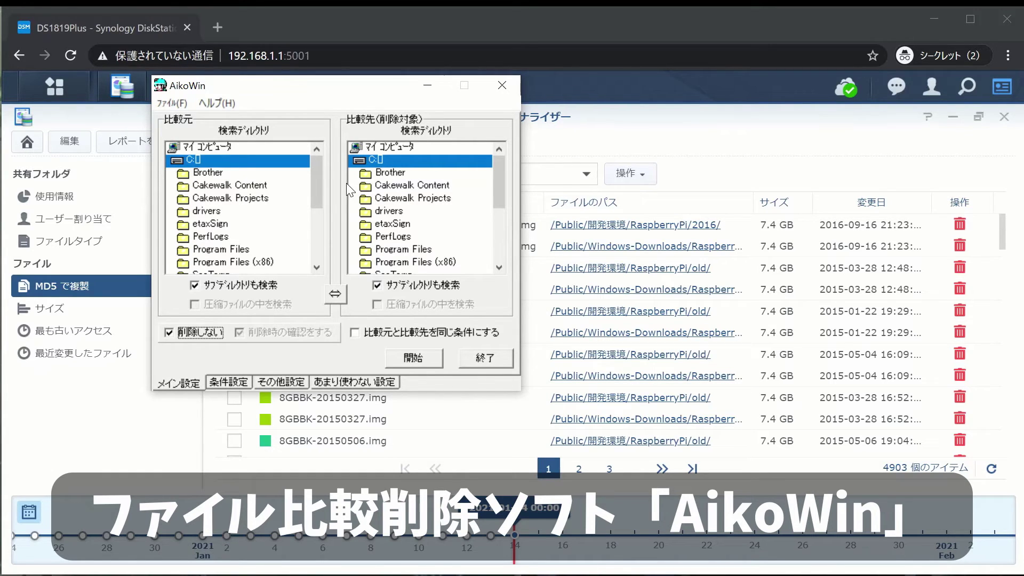
click(245, 382)
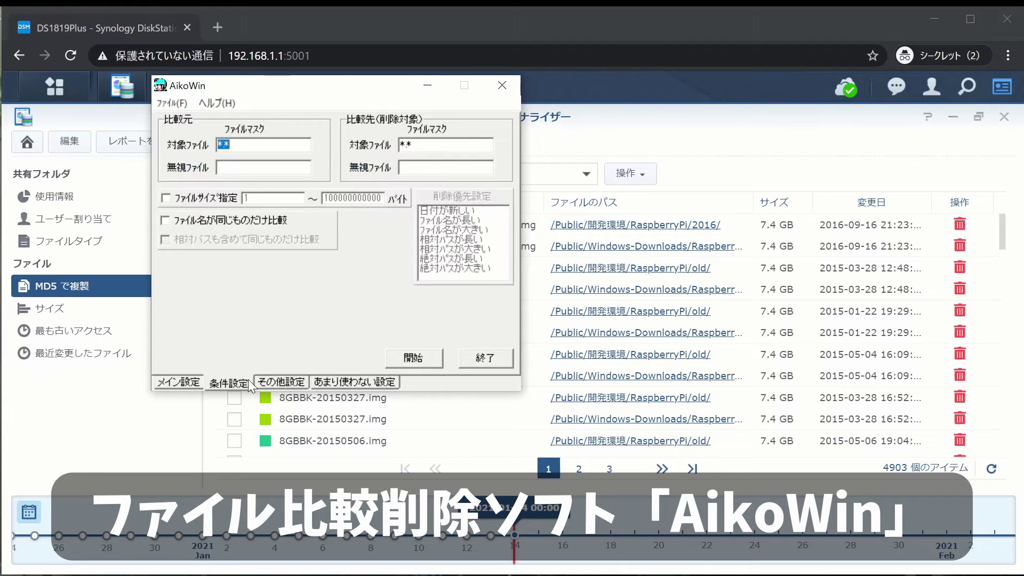
click(288, 382)
click(337, 371)
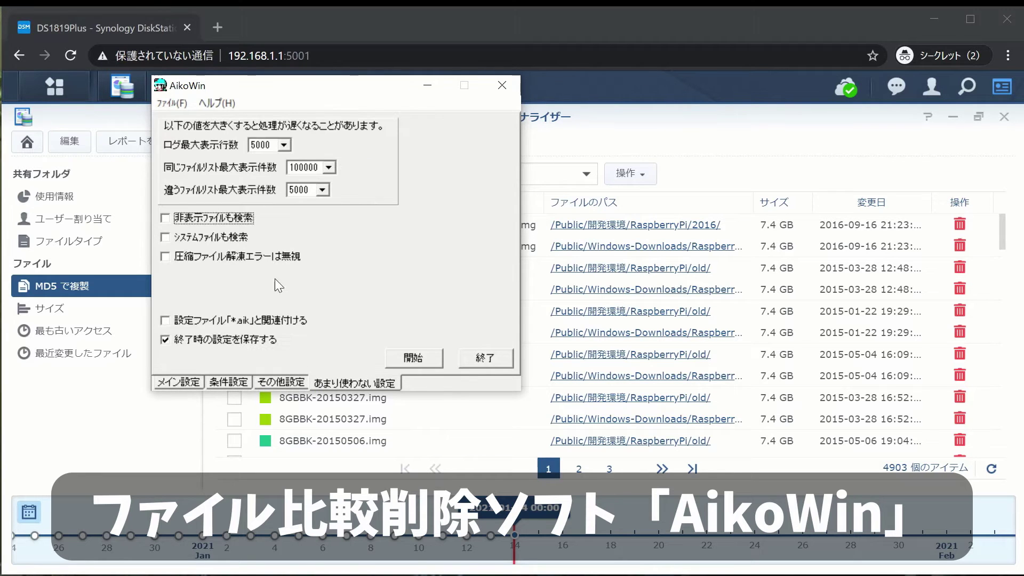
click(284, 145)
click(331, 156)
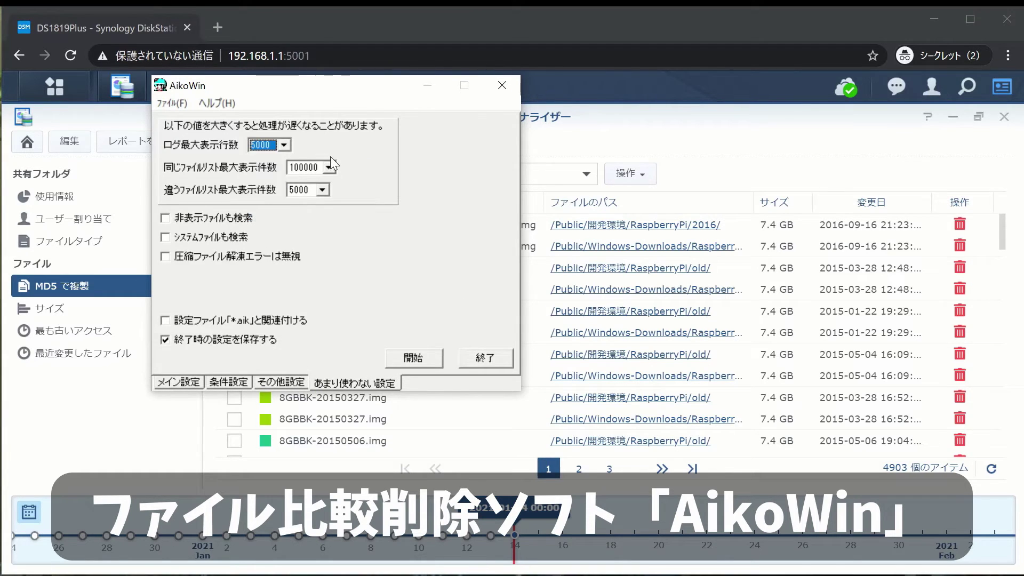
click(329, 167)
click(353, 193)
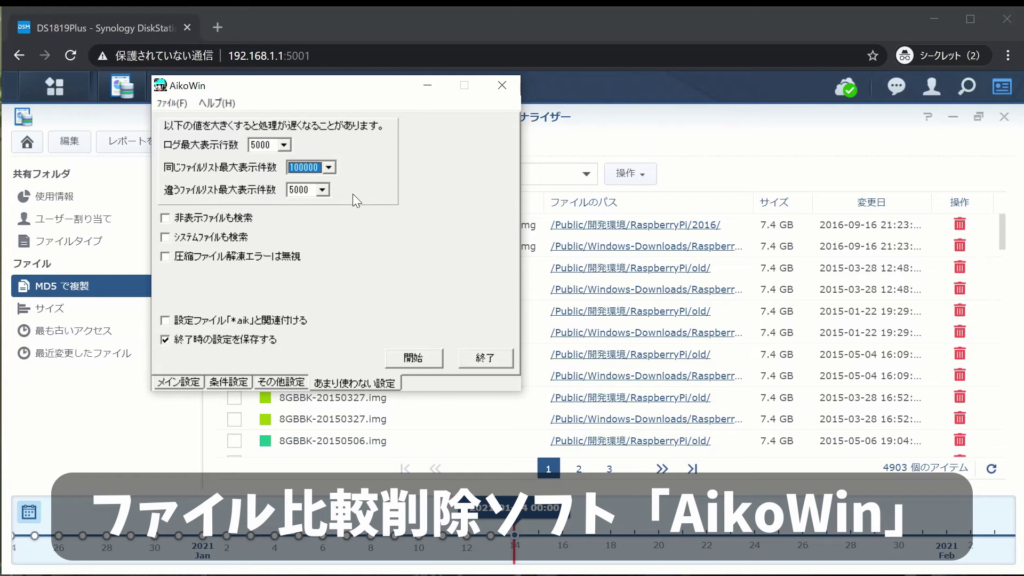
click(322, 190)
click(369, 220)
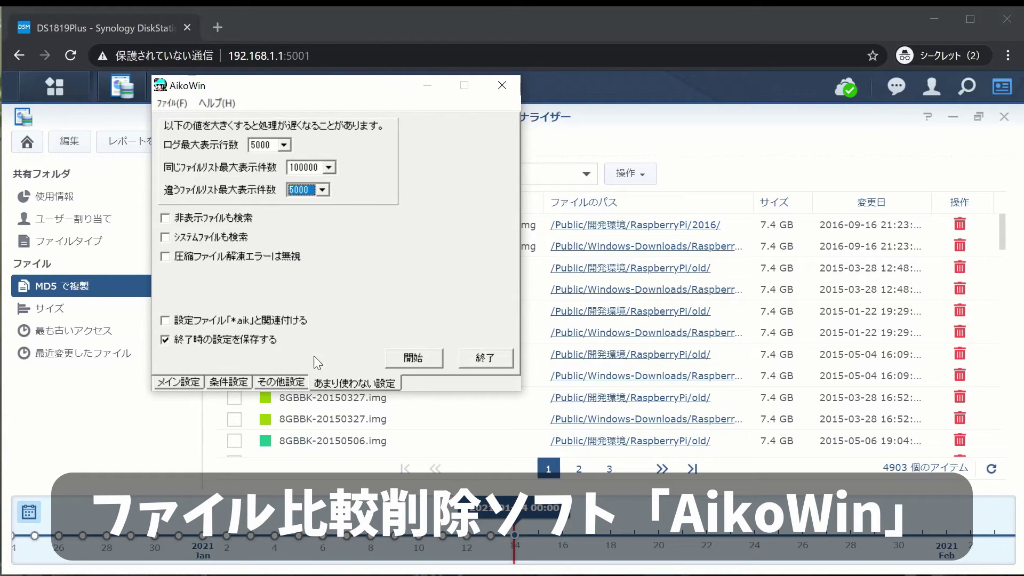
Look over the other settings, such as log output and recycle bin deletion, and return to the main settings
click(278, 382)
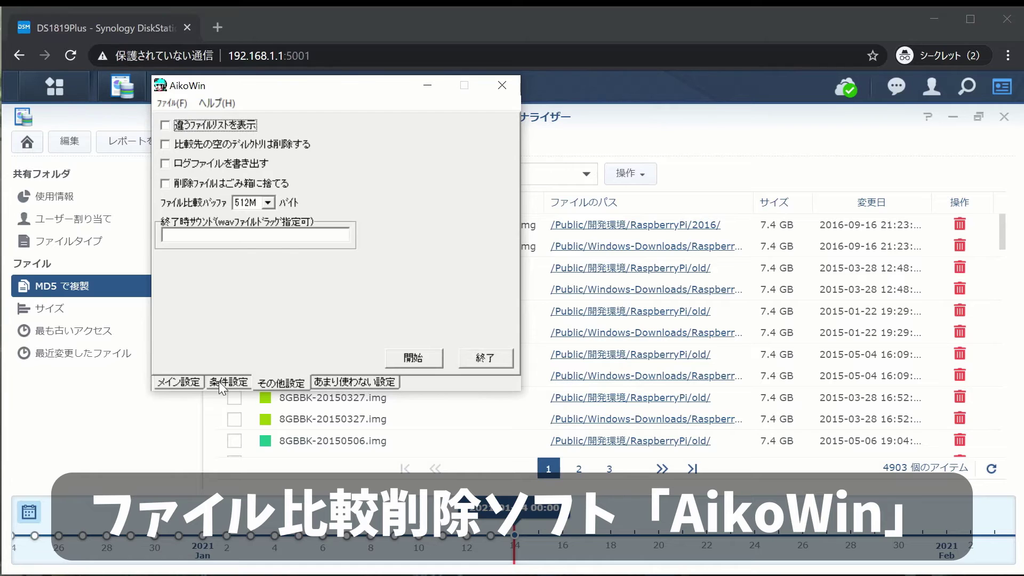
click(219, 383)
click(180, 384)
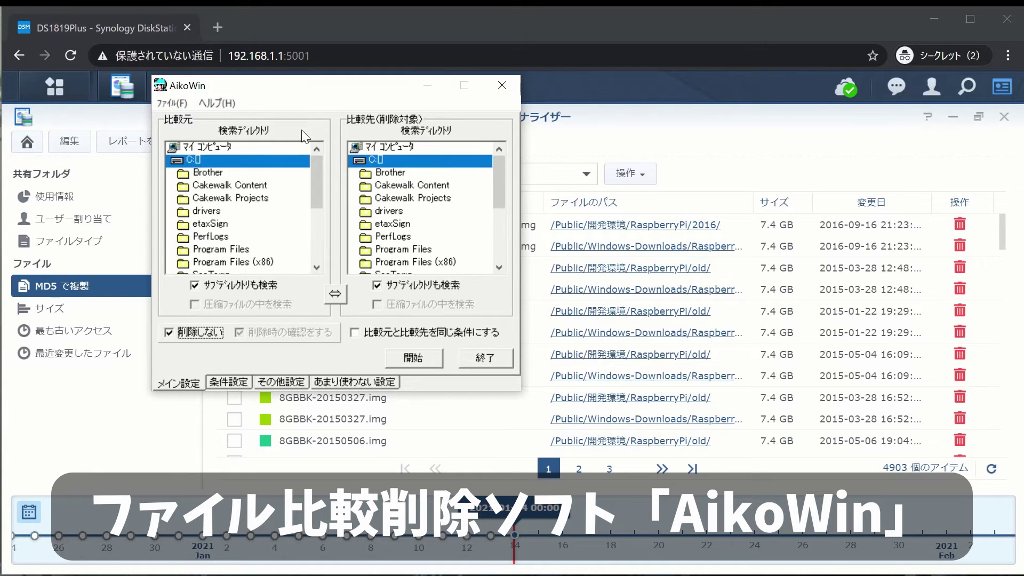
Look through the condition, other and rarely used settings of AikoWin again, and return to the main settings
drag(320, 85, 264, 84)
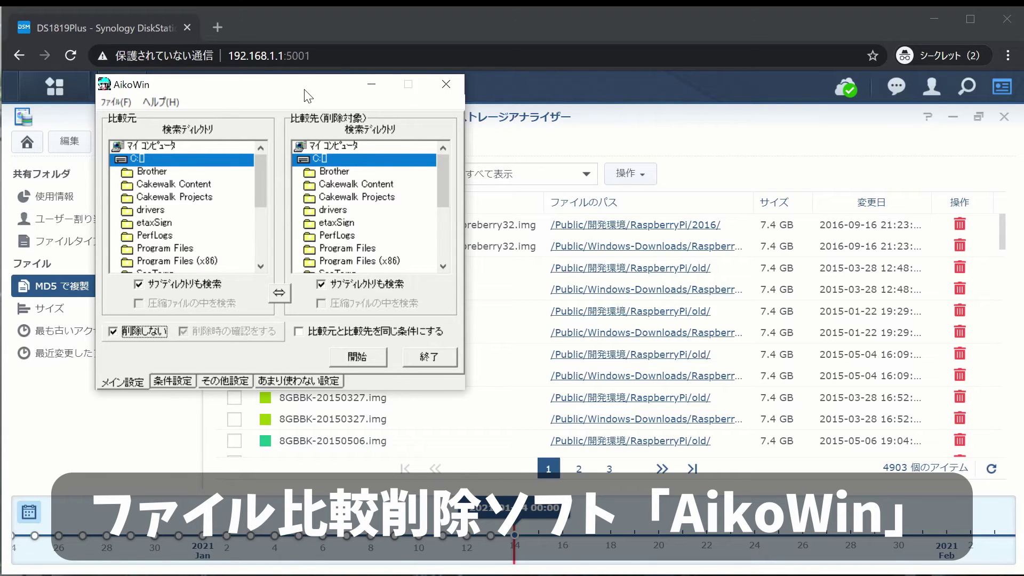
click(176, 382)
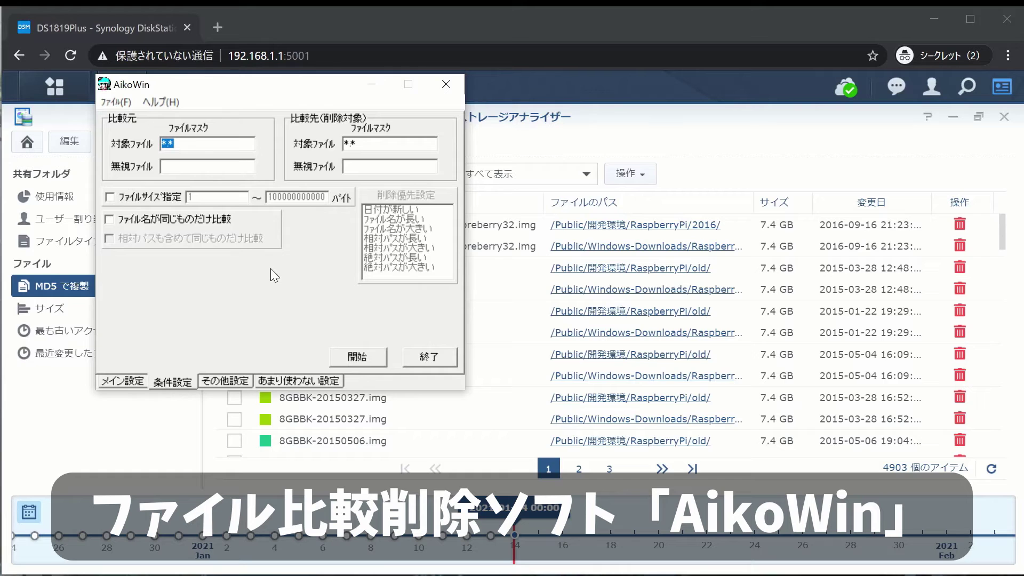
click(242, 381)
click(296, 380)
click(236, 379)
click(167, 381)
click(123, 388)
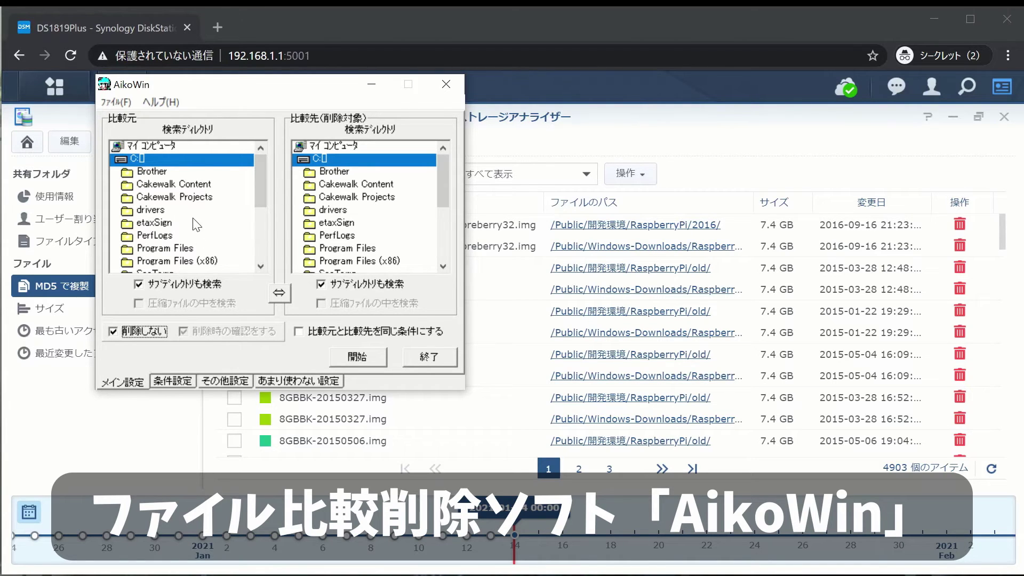
click(172, 382)
click(225, 381)
click(310, 382)
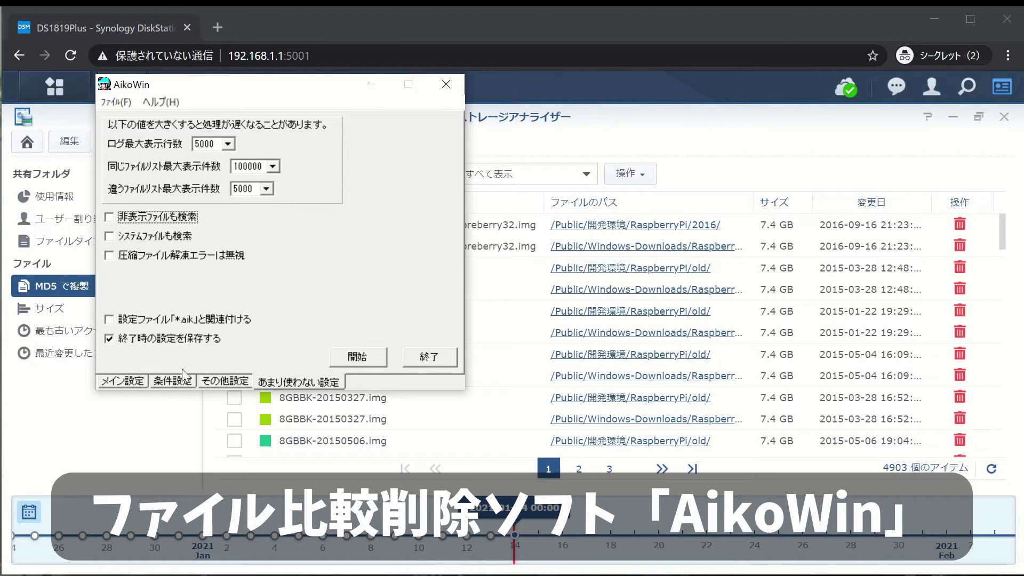
click(122, 382)
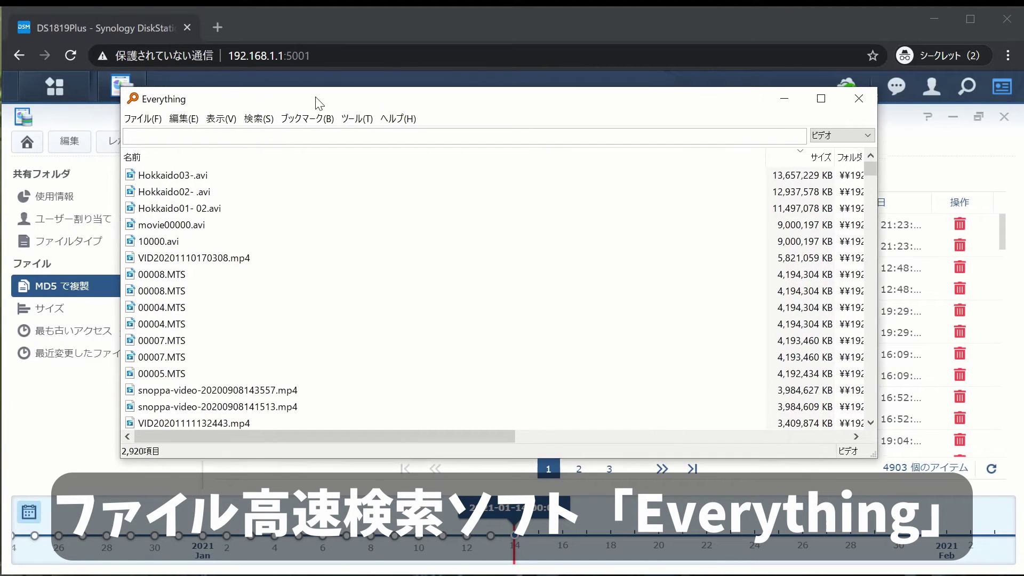
Switch to Everything, enlarge its window, and check the indexed network folders and the folder-adding dialog in the options without changing anything
drag(879, 456, 1019, 574)
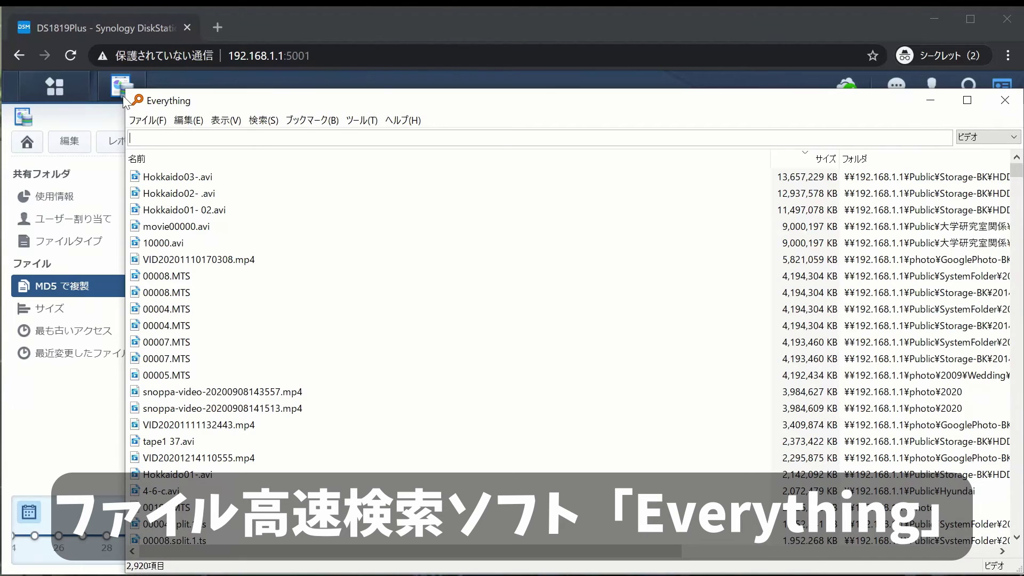
drag(127, 89, 4, 16)
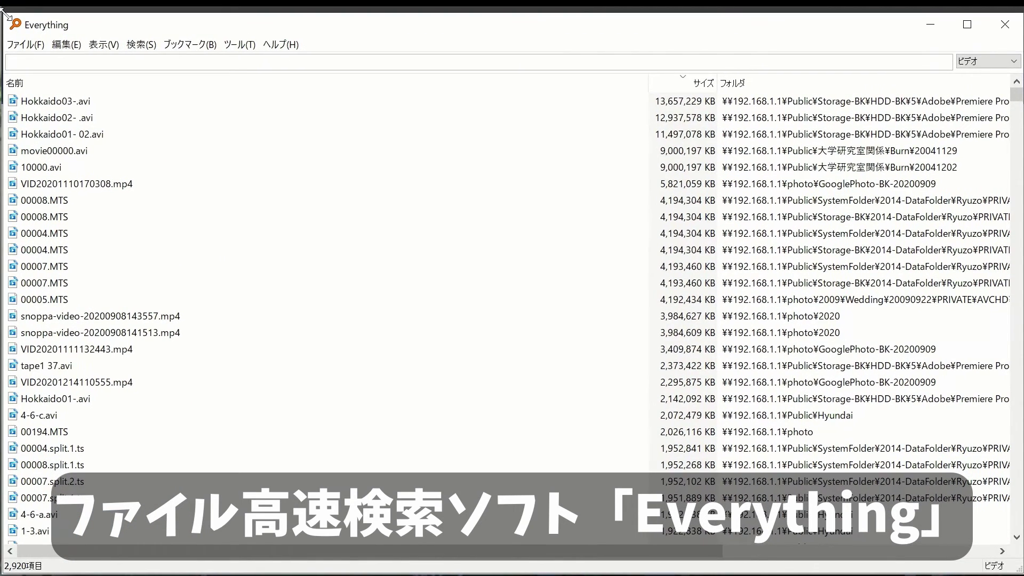
click(253, 44)
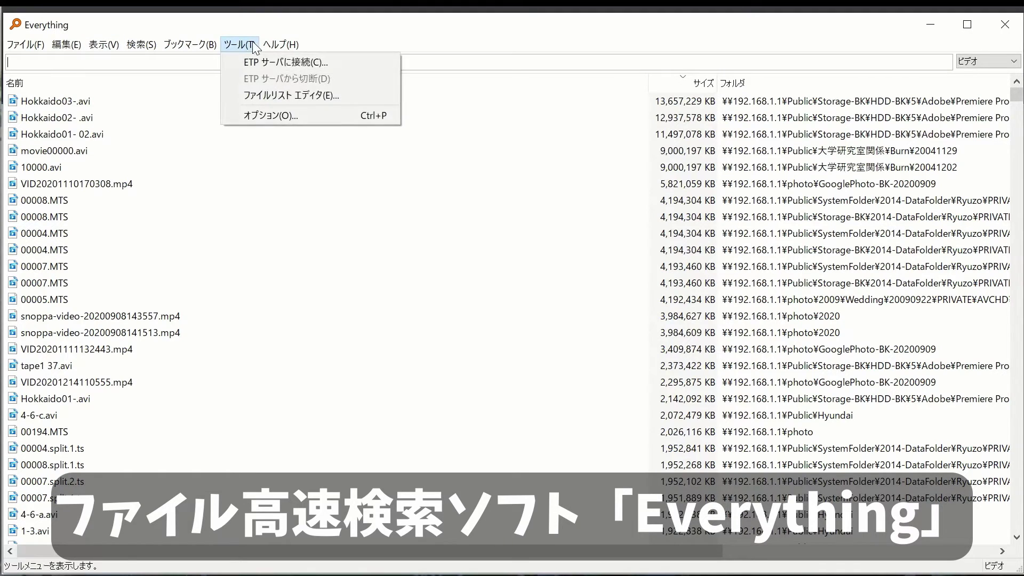
click(273, 111)
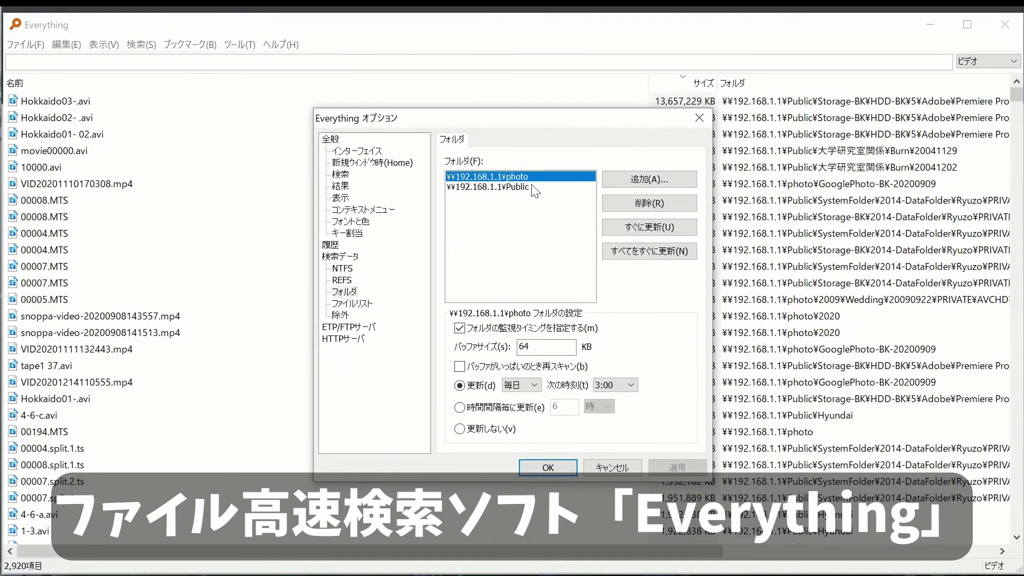
click(623, 183)
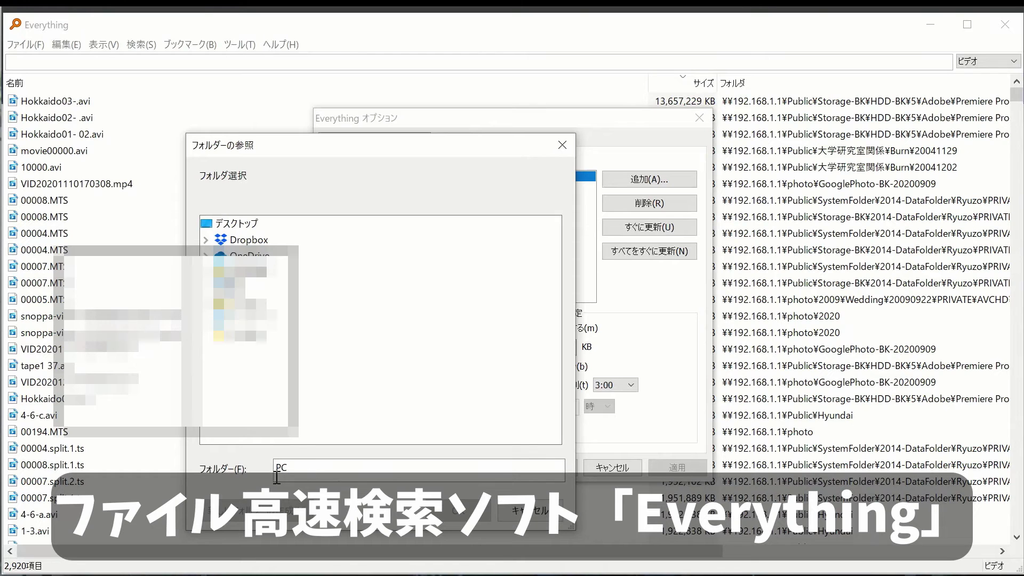
click(540, 515)
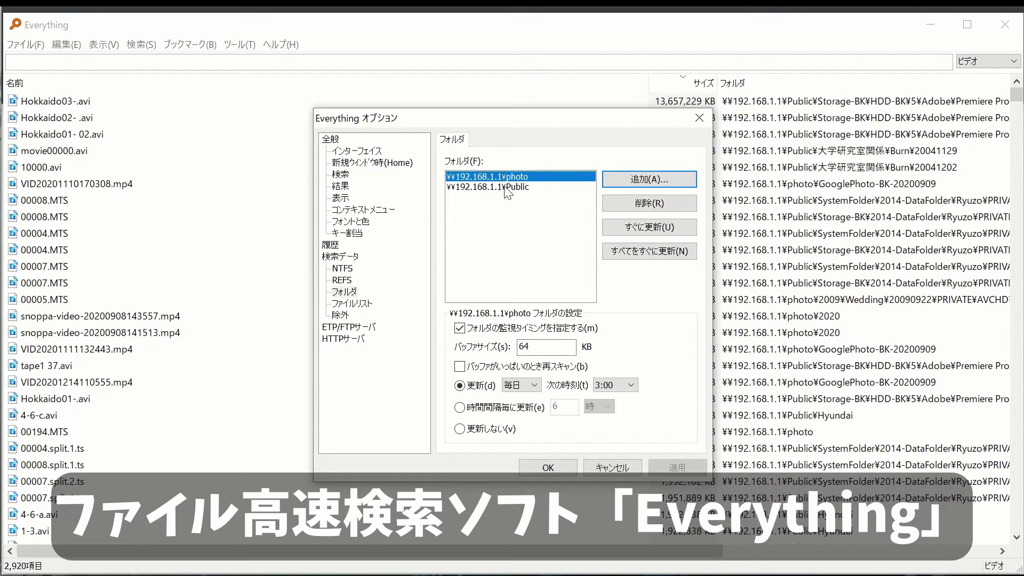
click(618, 469)
Search the video files for duplicate names with dupe:
scroll(355, 292, down, 2)
scroll(355, 292, up, 2)
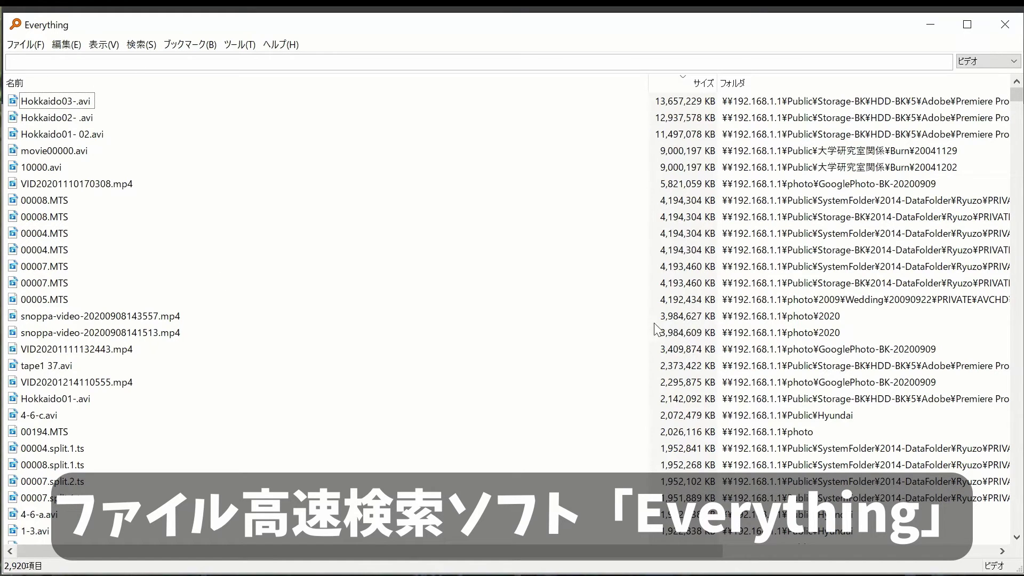
key(ctrl+f)
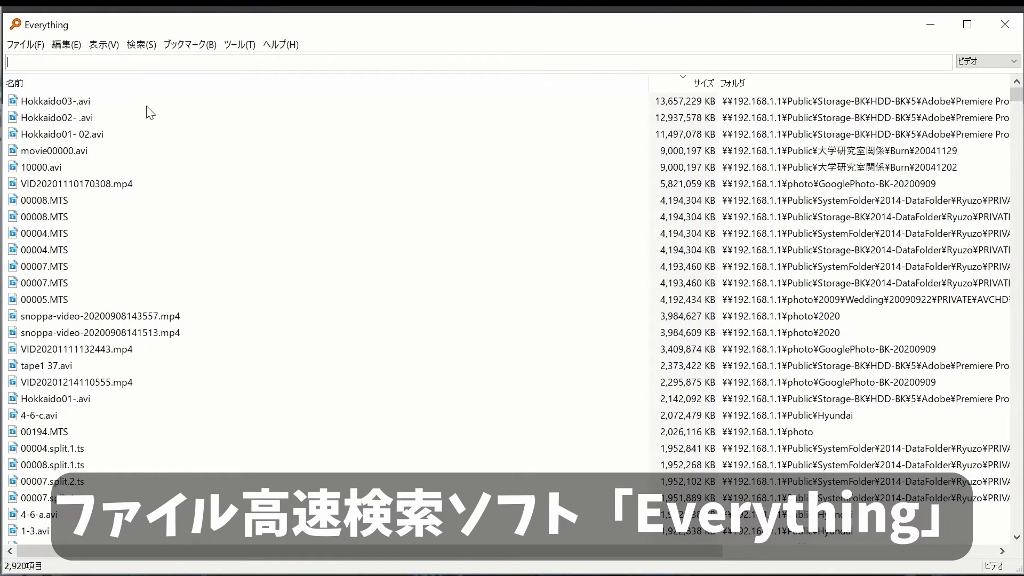
text(dupe:)
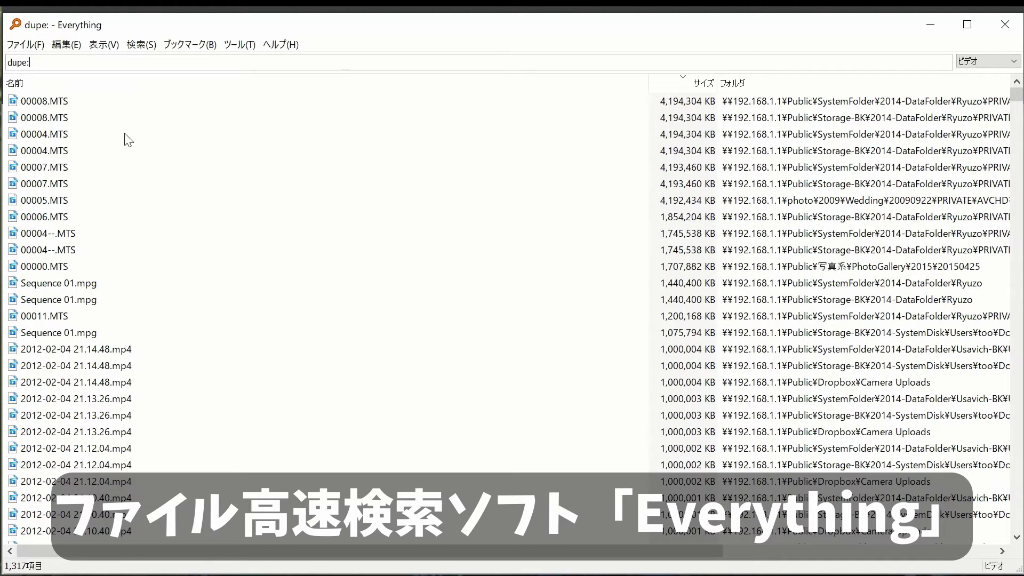
Examine the duplicate 00008.MTS, 00004.MTS and 00007.MTS entries and the dupe: search term
click(60, 106)
click(59, 118)
click(63, 151)
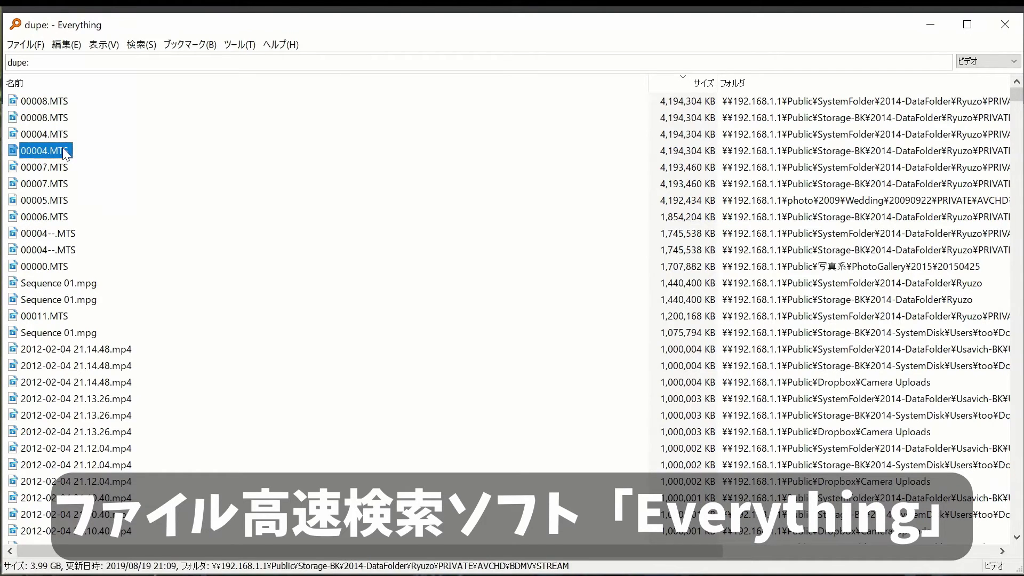
click(65, 167)
click(65, 137)
click(65, 152)
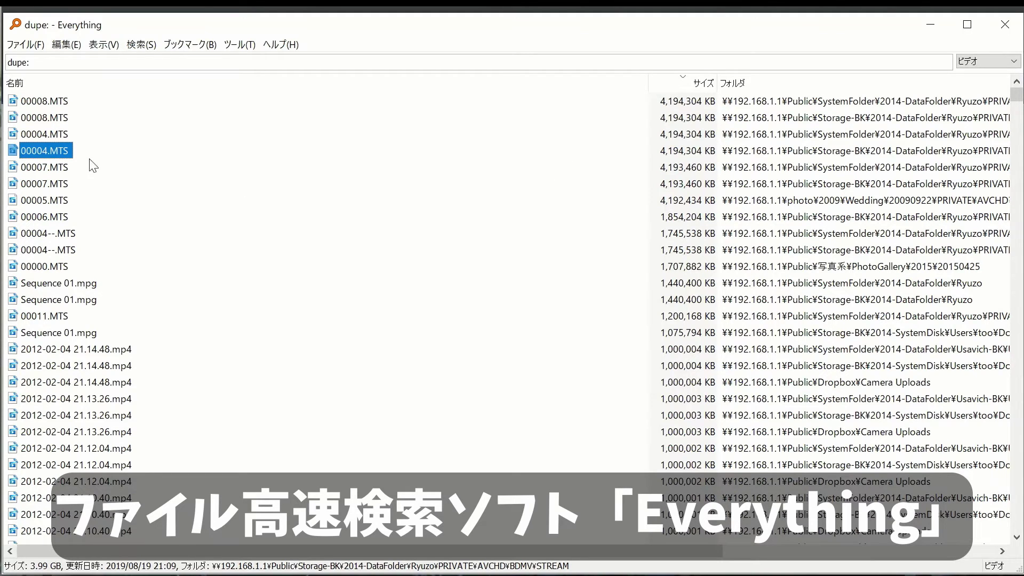
click(50, 62)
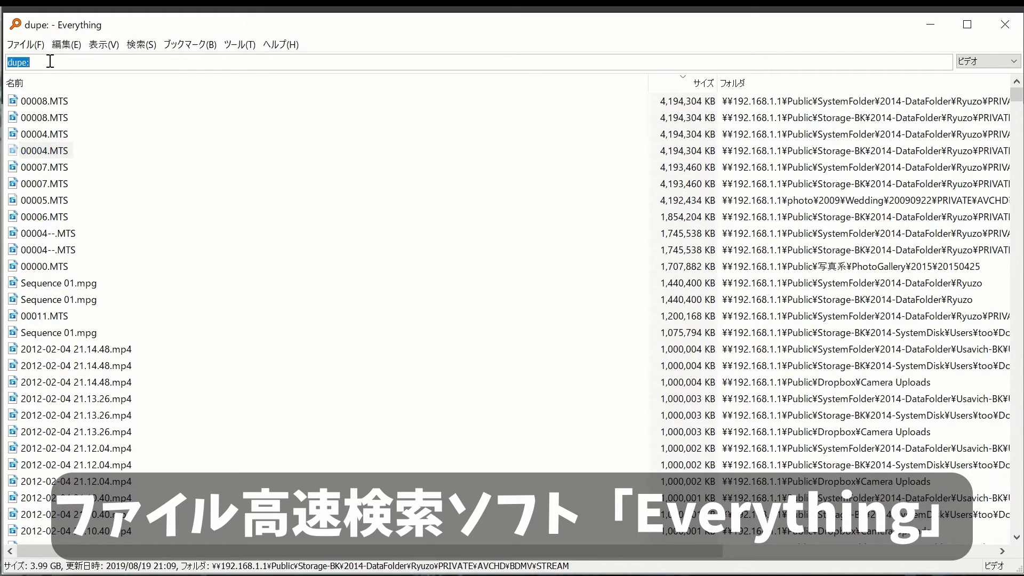
click(57, 64)
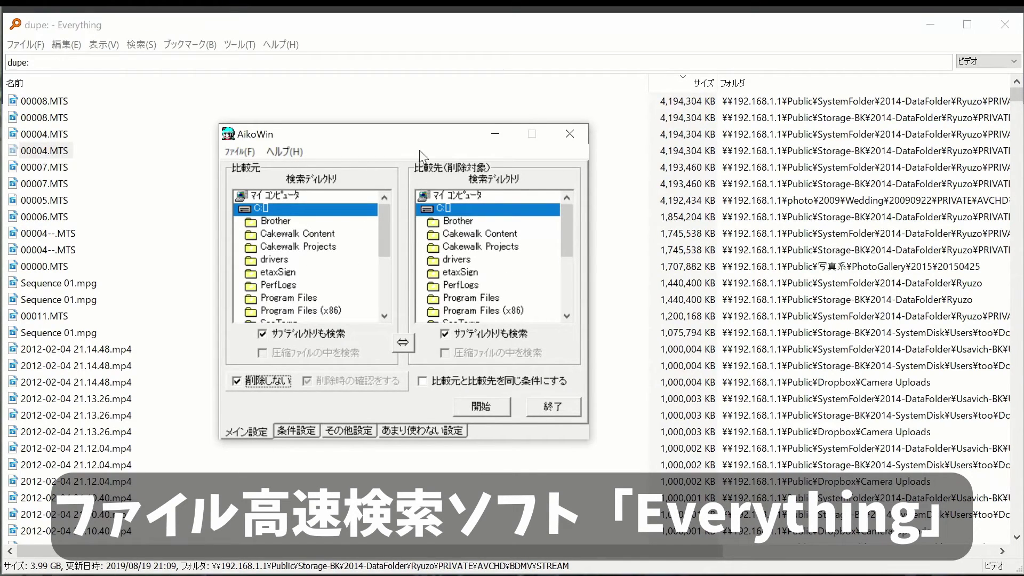
Dismiss AikoWin and move the Everything window out of view to return to Storage Analyzer's MD5 duplicates list
key(alt+F4)
drag(322, 27, 308, 548)
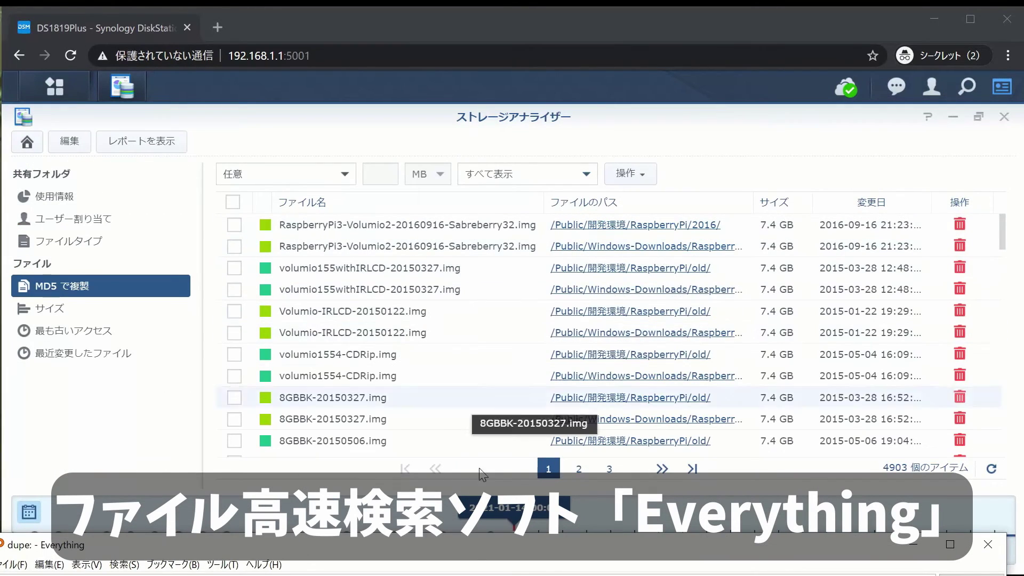
drag(475, 554, 475, 574)
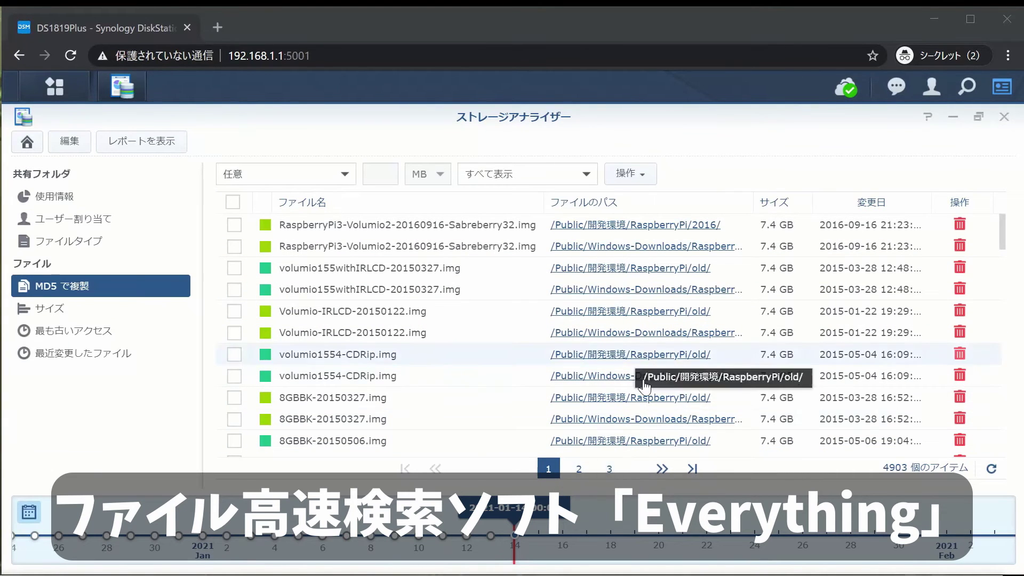
scroll(581, 344, down, 2)
scroll(581, 343, up, 2)
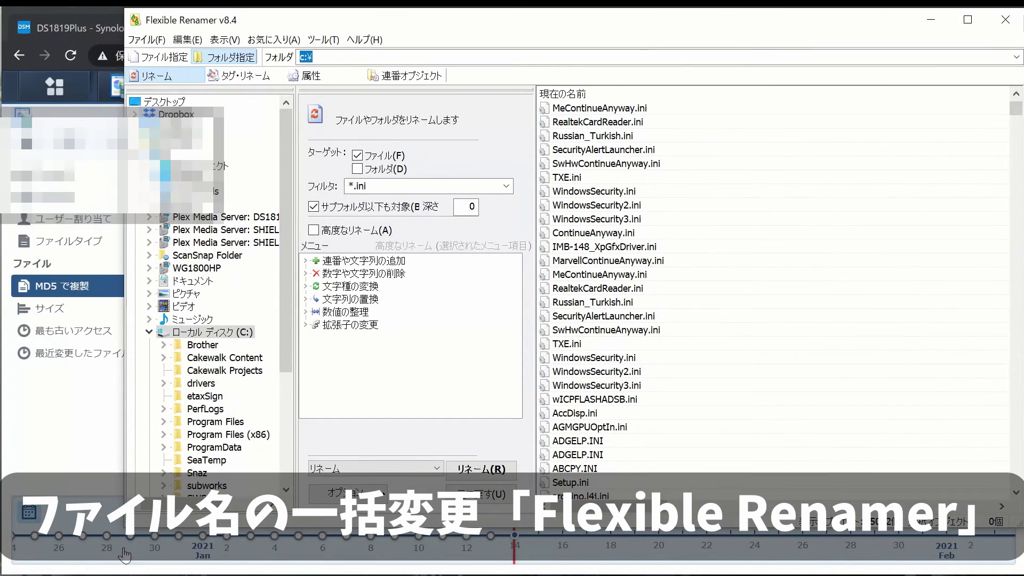
Switch to Flexible Renamer, widen its window and select the c:¥ target folder path
drag(125, 561, 8, 569)
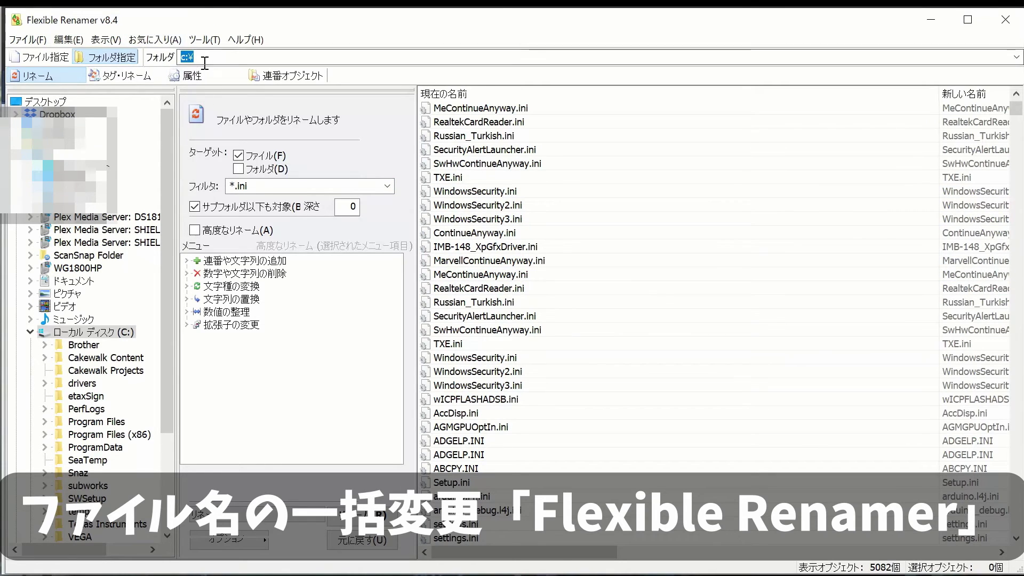
click(185, 56)
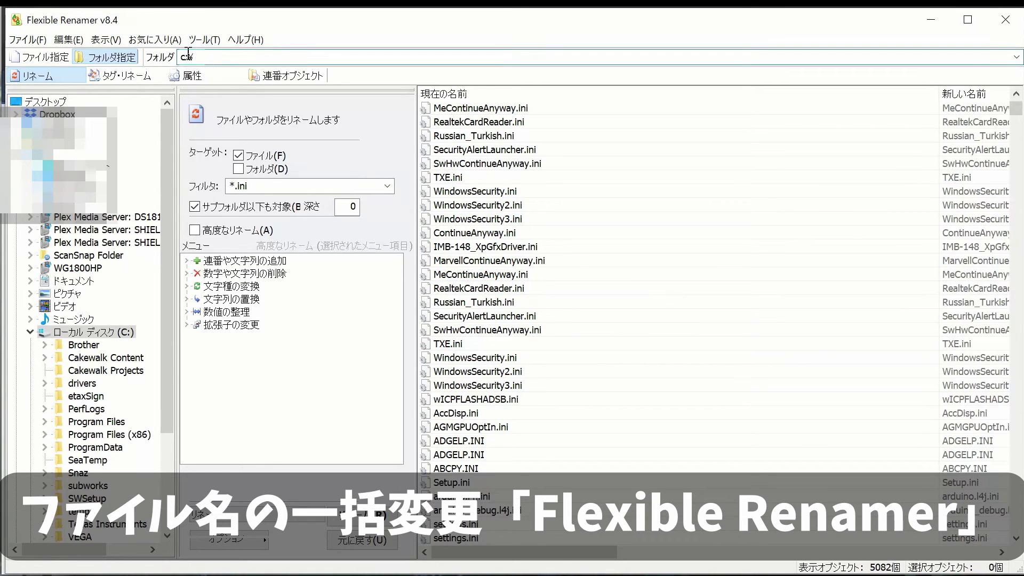
double_click(242, 58)
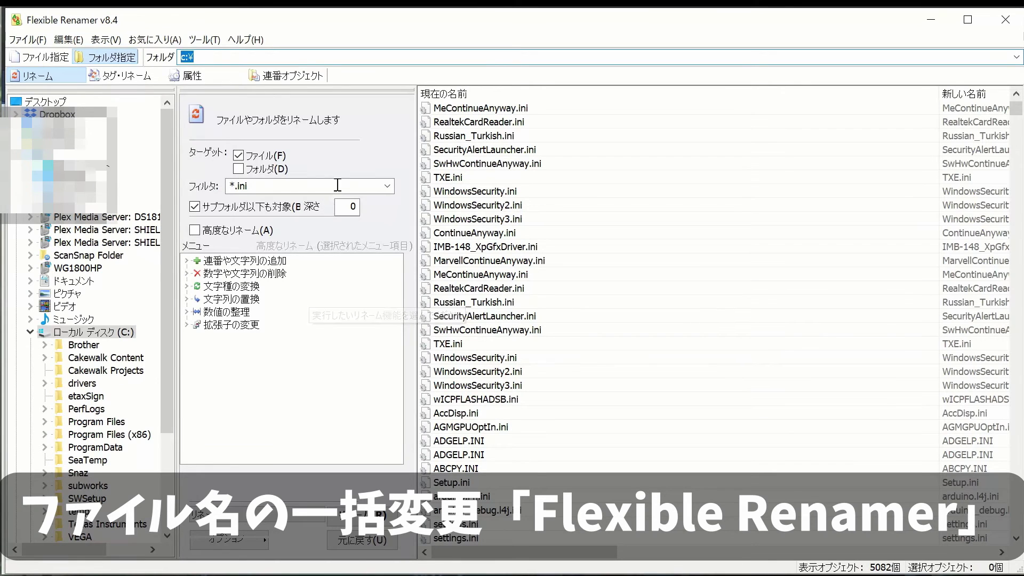
Enable advanced renaming with the wildcard method and set the search pattern to a*.*
key(alt+a)
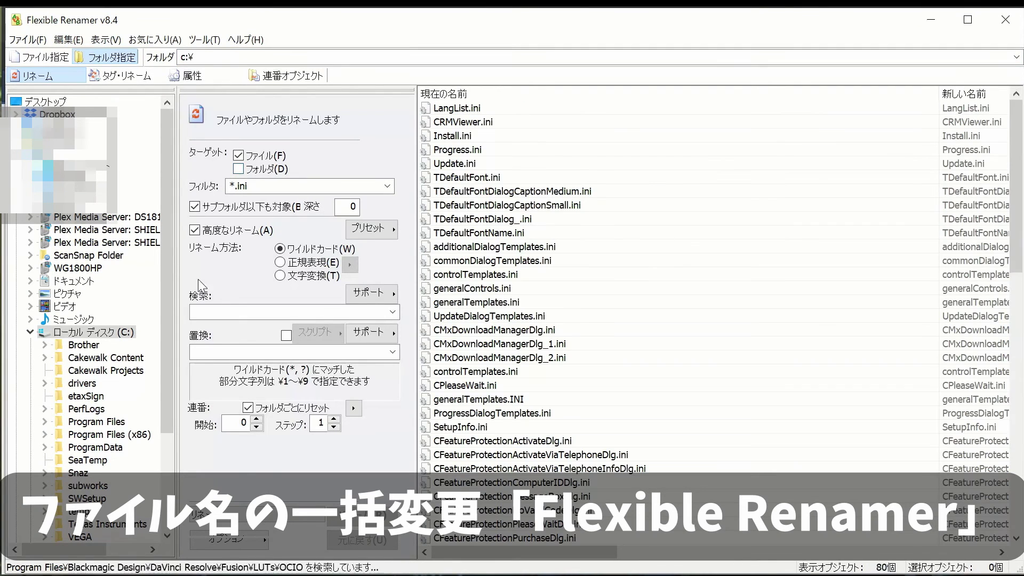
key(alt+a)
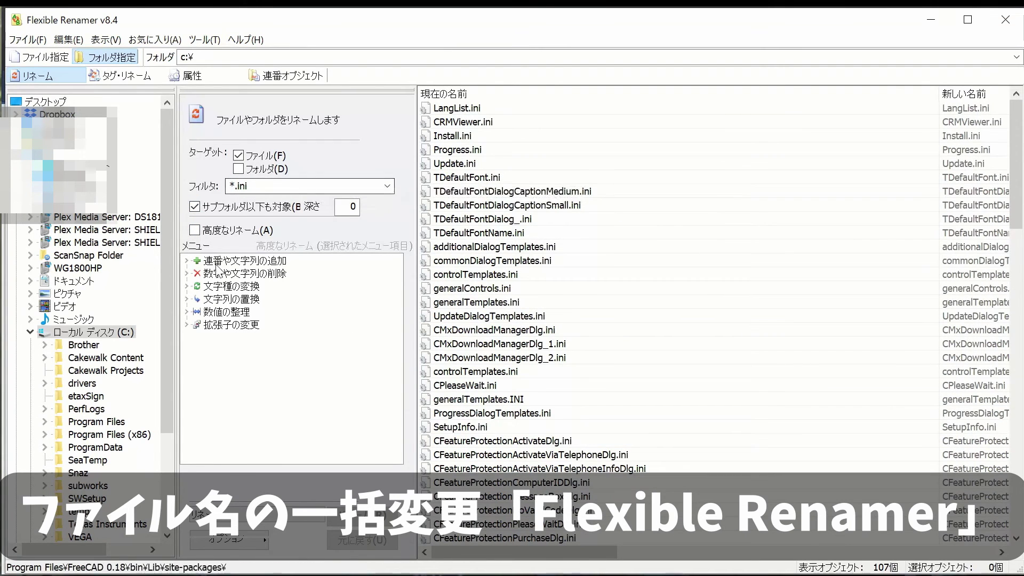
key(alt+a)
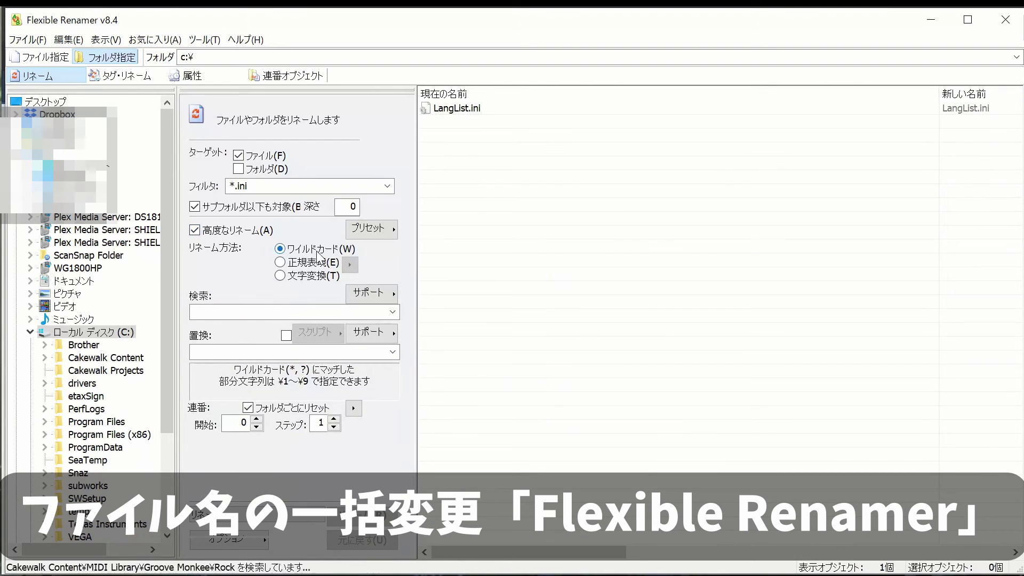
click(245, 314)
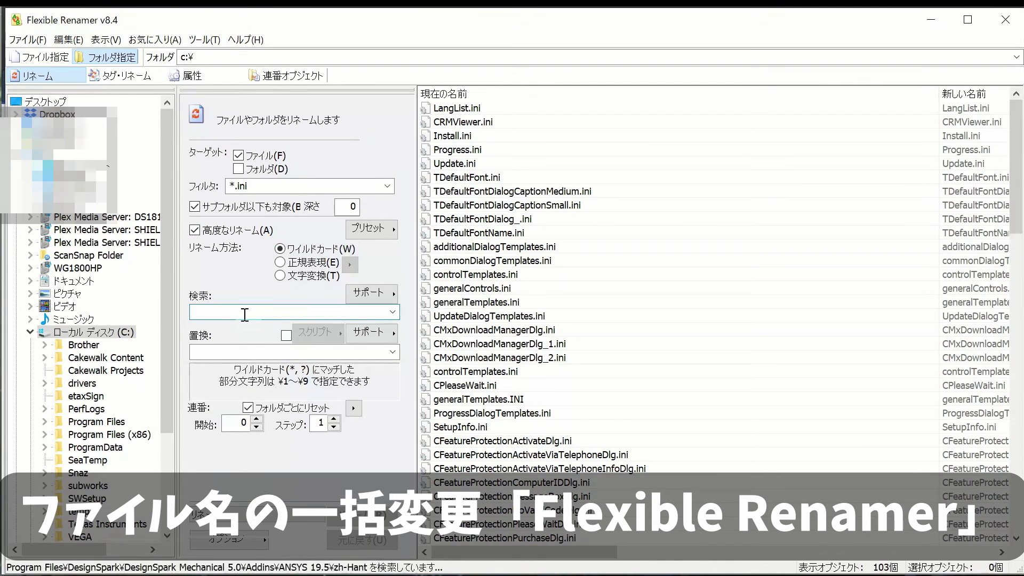
text(a*.*)
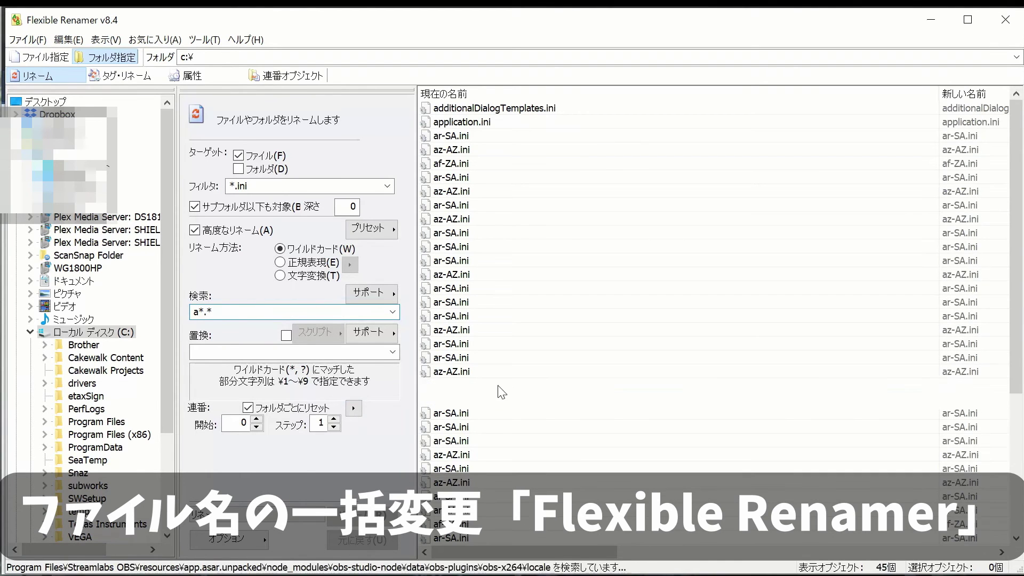
Set the replacement pattern to ¥1.¥2 to strip the leading "a" from the file names and keep their extensions
click(262, 353)
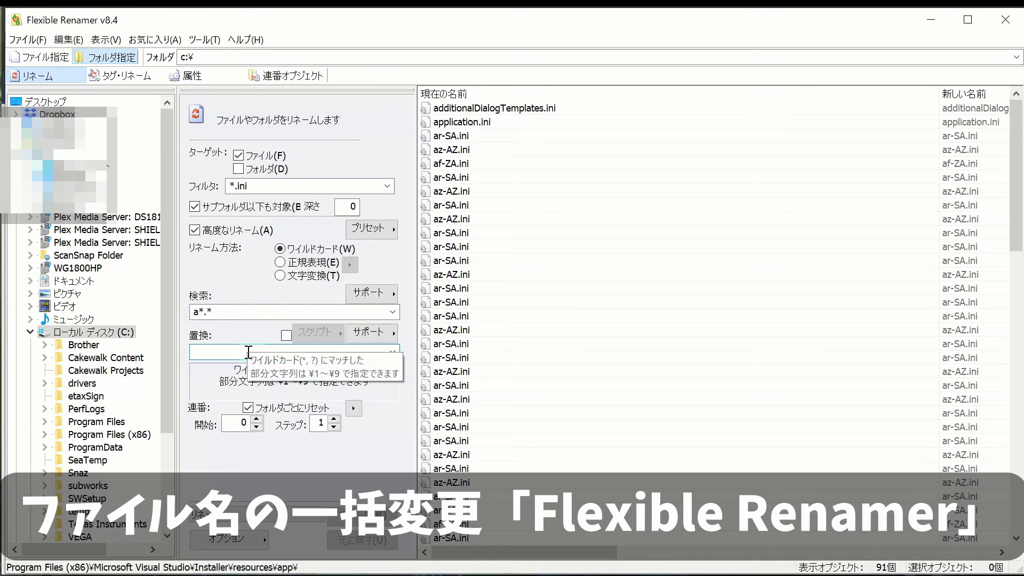
text(¥1)
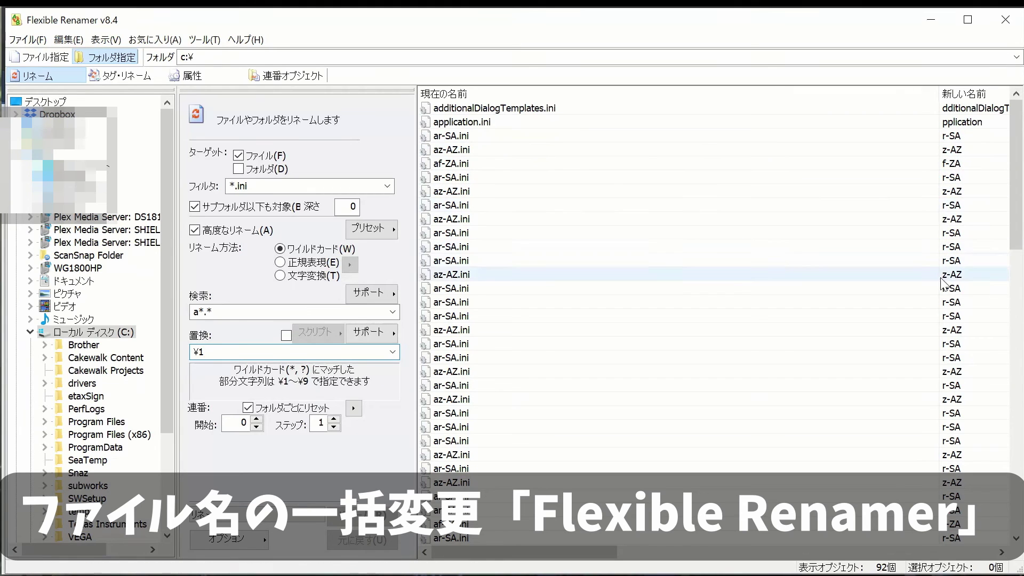
text(.¥2)
double_click(208, 353)
click(208, 353)
drag(194, 352, 221, 352)
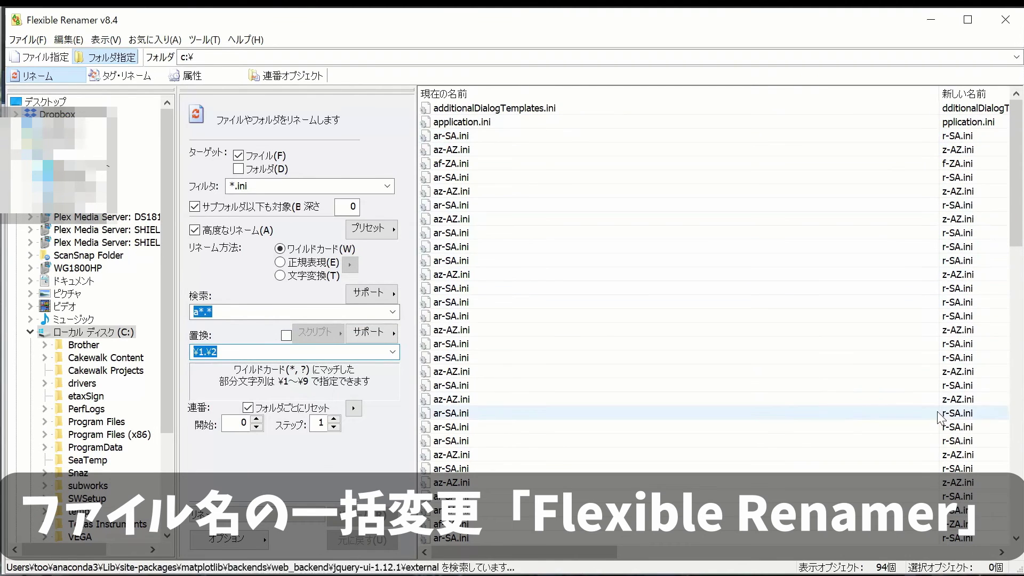
click(206, 349)
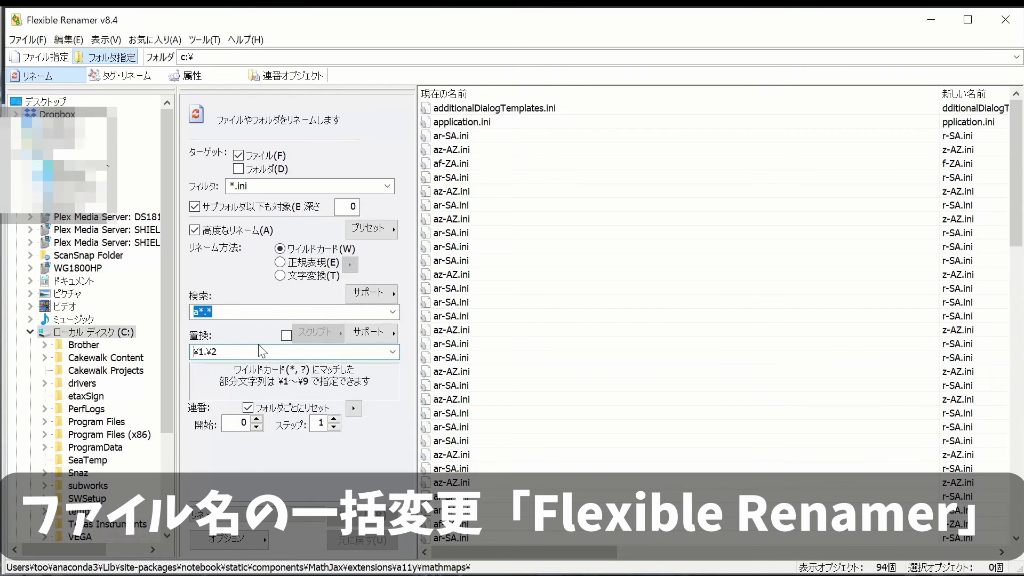
double_click(206, 351)
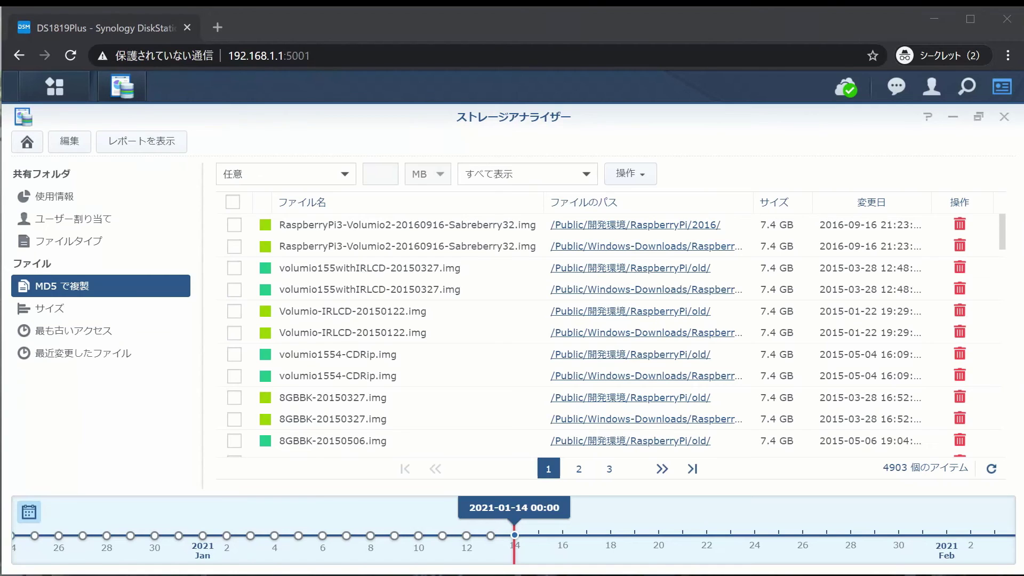
Switch to AikoWin and look through the comparison source and target directory lists down to the Works folder
scroll(346, 335, down, 4)
scroll(237, 352, down, 4)
scroll(236, 358, down, 1)
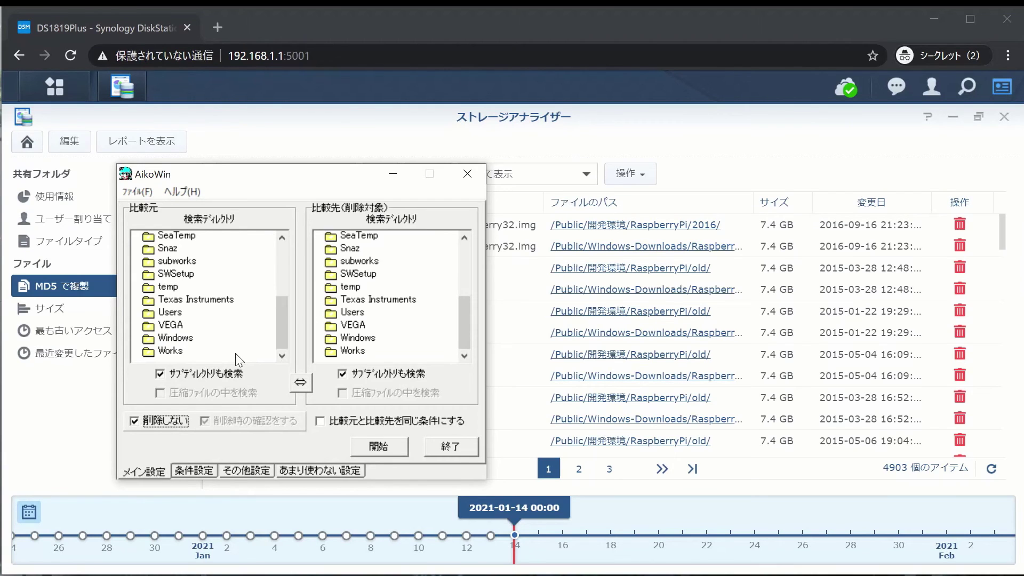
Bring the comparison source and target directory lists back to the C: drive entry for review
scroll(236, 360, up, 3)
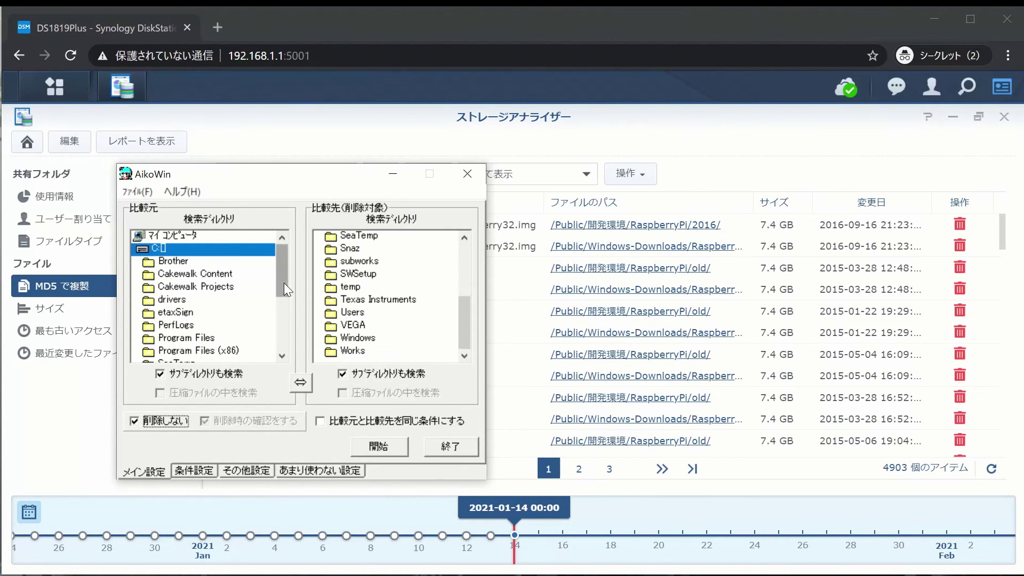
drag(462, 302, 461, 237)
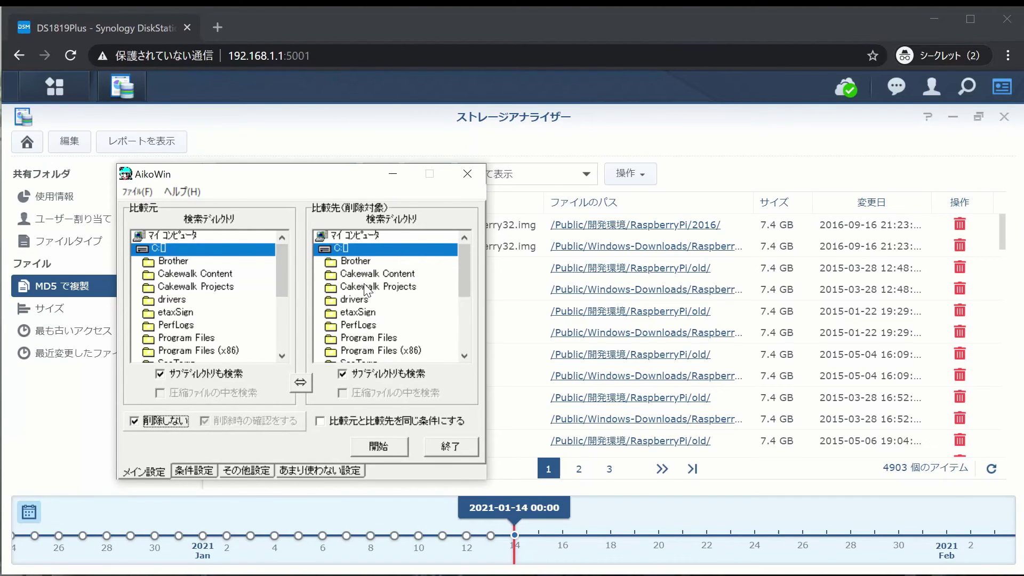
mouse_move(469, 283)
mouse_down()
mouse_move(455, 354)
mouse_move(460, 270)
mouse_up()
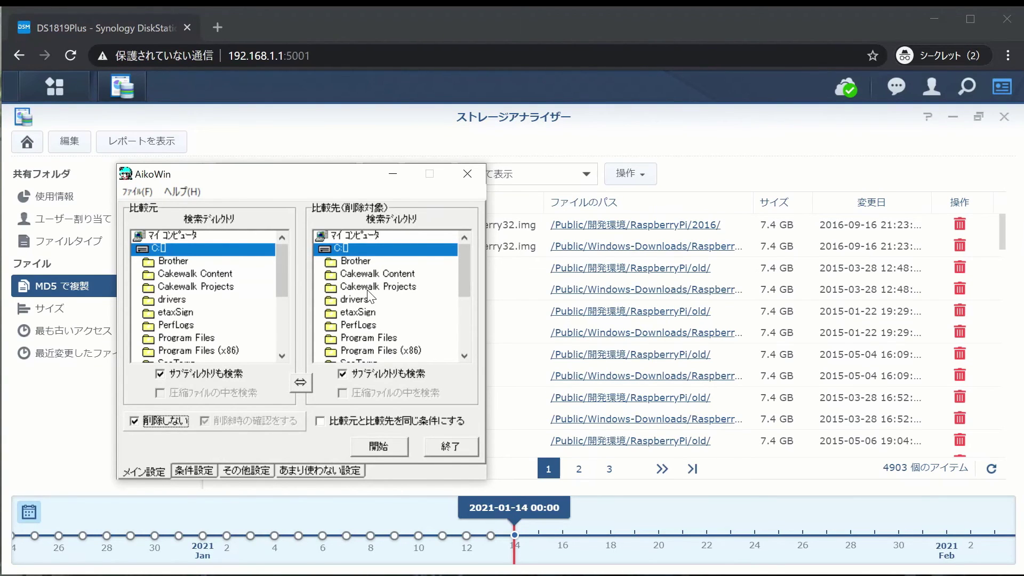
Rearrange the AikoWin and Everything windows so that both are visible together with Flexible Renamer
drag(347, 181, 243, 156)
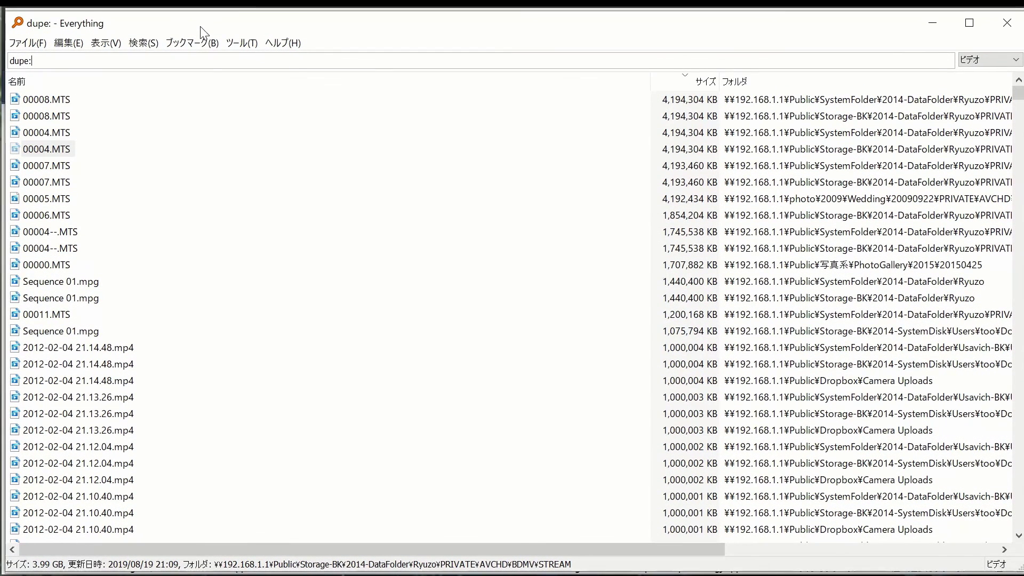
drag(124, 10, 140, 264)
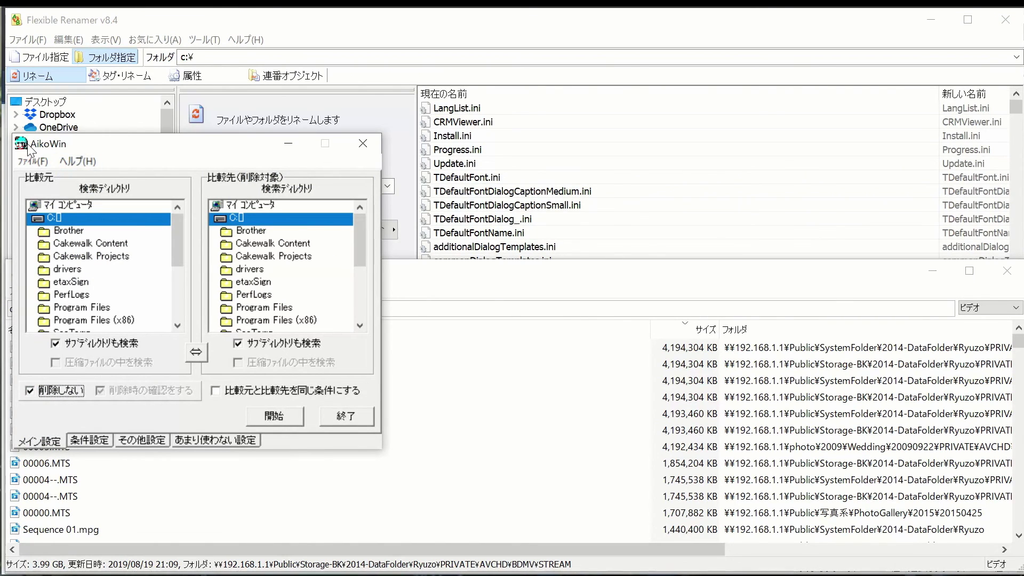
drag(159, 147, 153, 102)
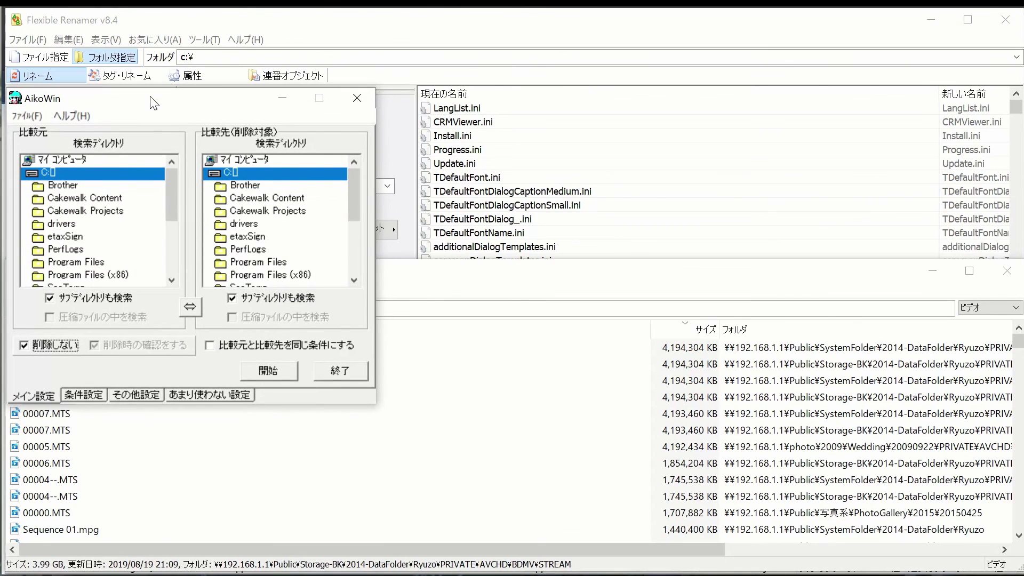